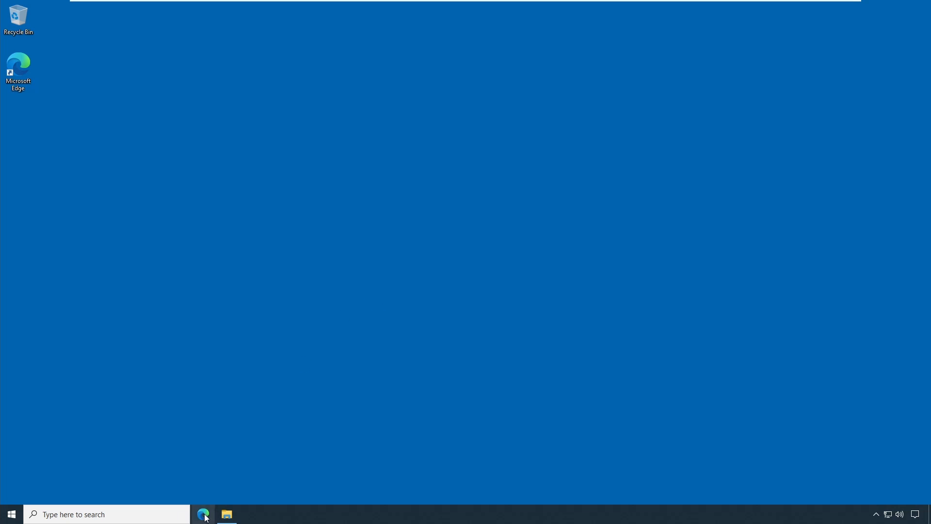
- Open Edge, dismiss the update notice, and go to tagui.readthedocs.io
{"action": "left_click", "coordinate": [203, 514]}
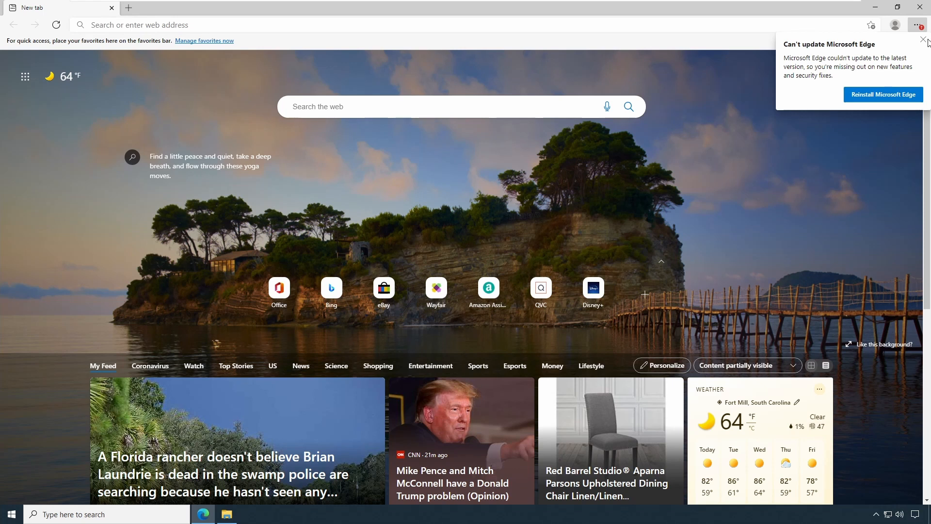
{"action": "left_click", "coordinate": [922, 40]}
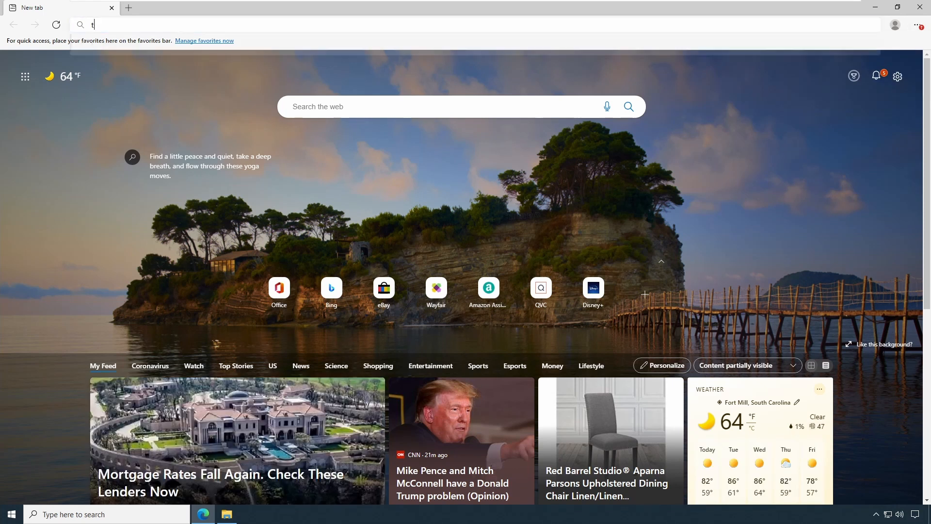
{"action": "type", "text": "tagui.read"}
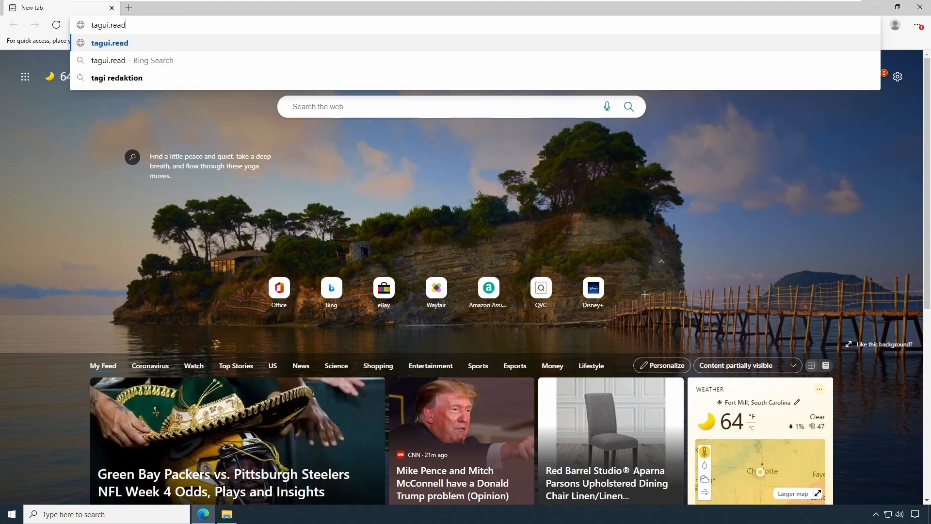
{"action": "type", "text": "thed"}
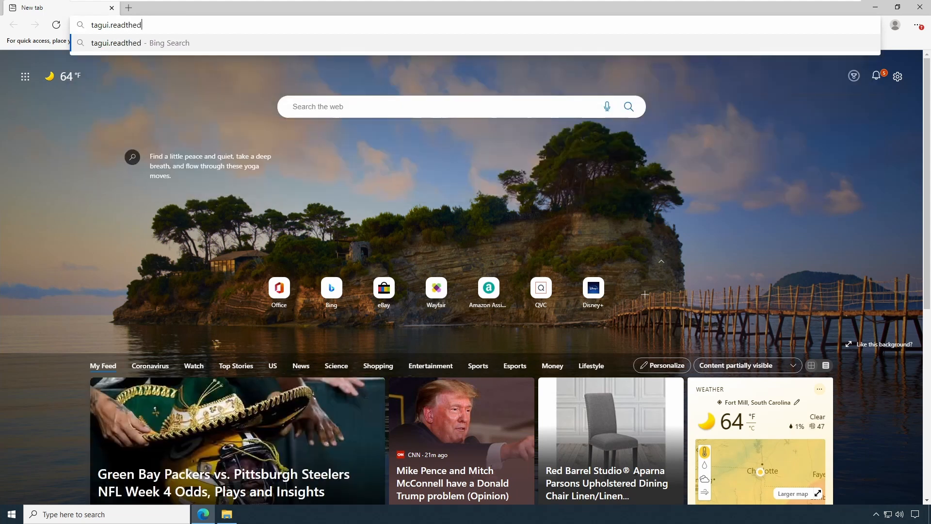
{"action": "type", "text": "ocs.io"}
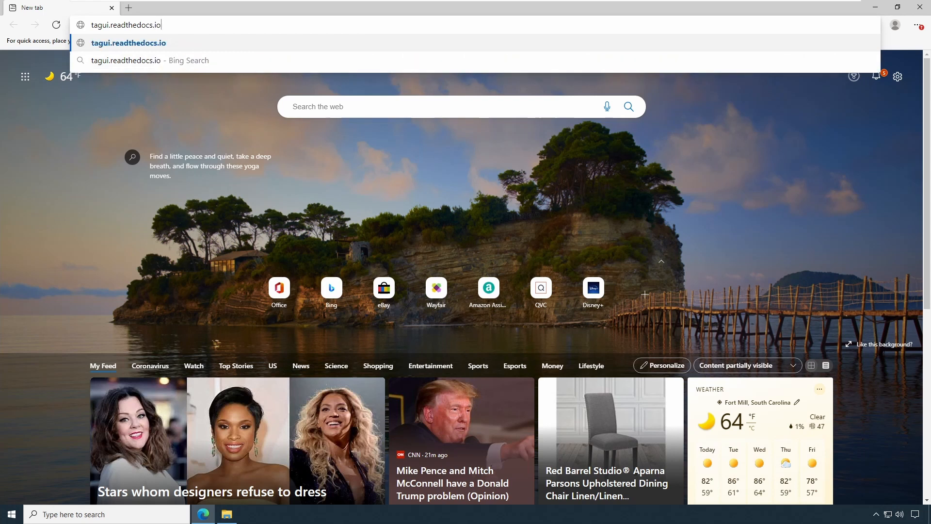
{"action": "key", "text": "Return"}
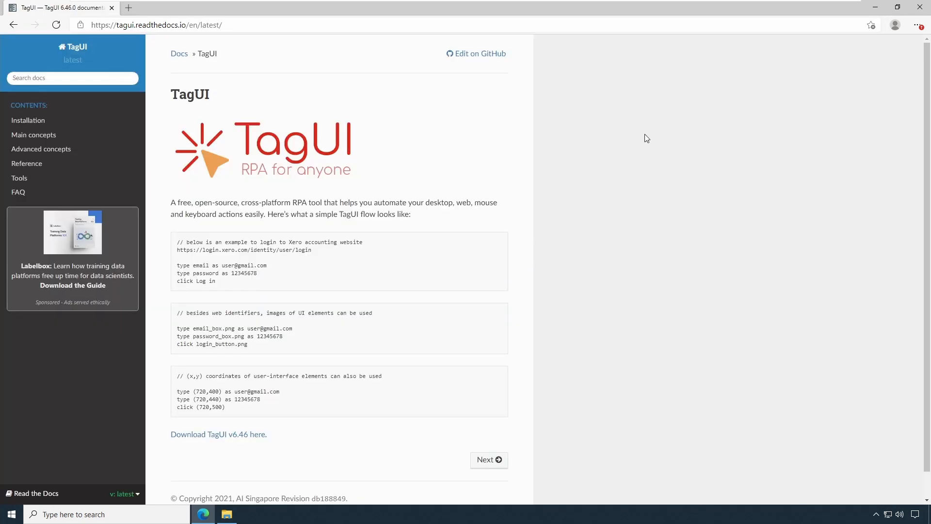
- Open the Windows installation instructions and download the TagUI Windows Installer
{"action": "left_click", "coordinate": [27, 122]}
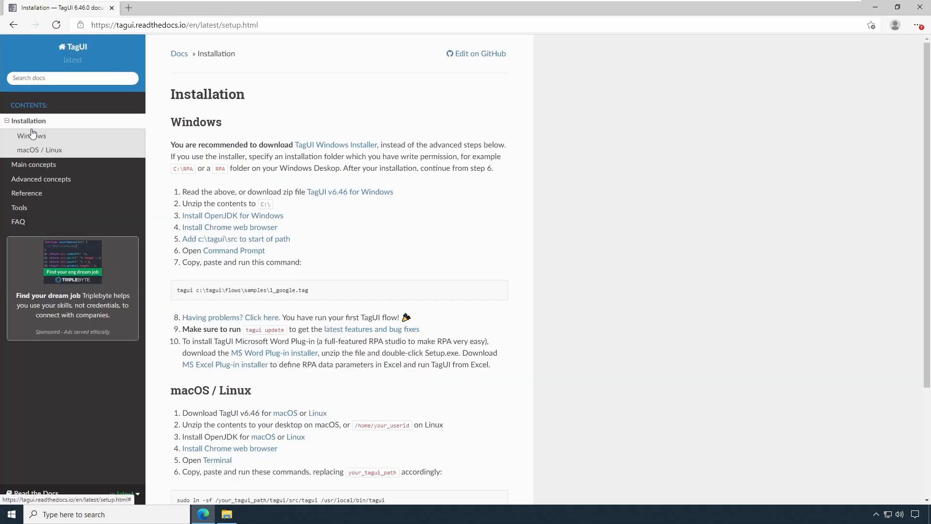
{"action": "left_click", "coordinate": [31, 138]}
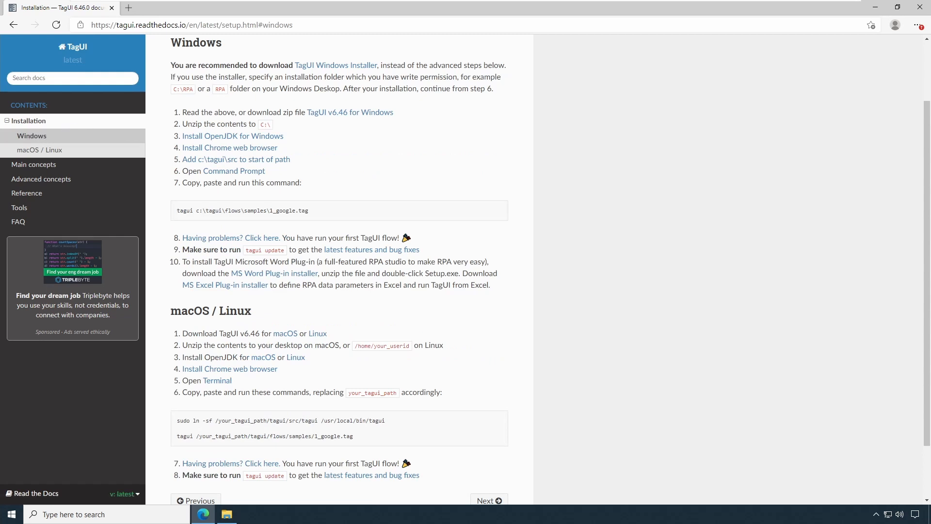
{"action": "left_click_drag", "start_coordinate": [171, 66], "coordinate": [290, 65]}
{"action": "left_click", "coordinate": [290, 66]}
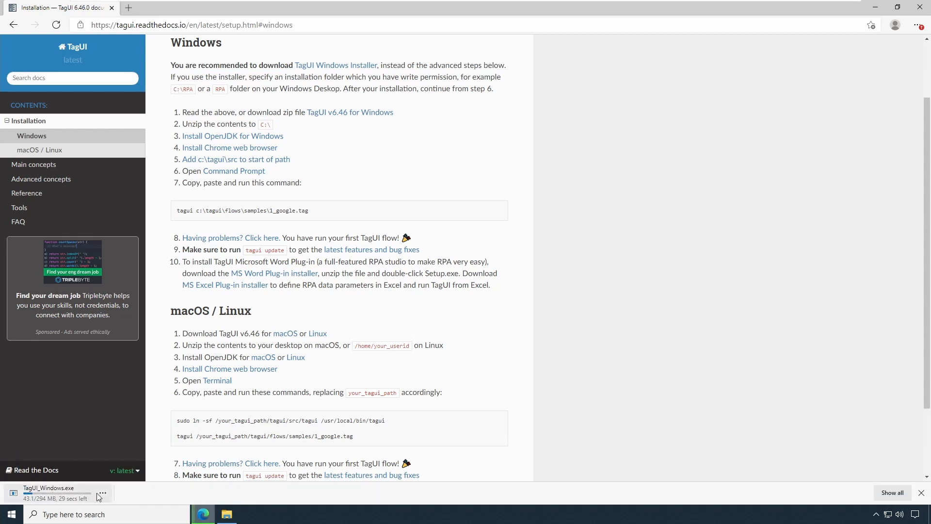
- Open the downloads page and keep the blocked TagUI_Windows.exe download anyway
{"action": "left_click", "coordinate": [888, 492]}
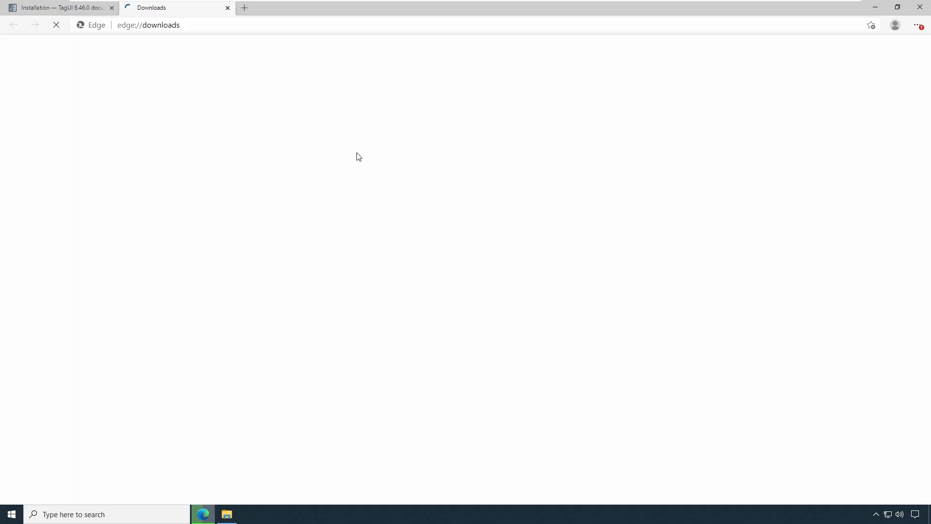
{"action": "left_click", "coordinate": [581, 173]}
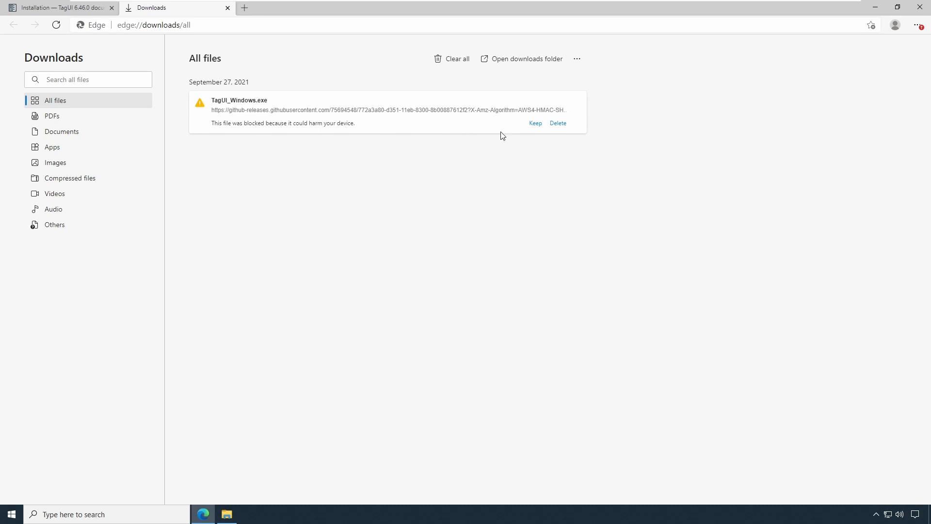
{"action": "left_click", "coordinate": [536, 124]}
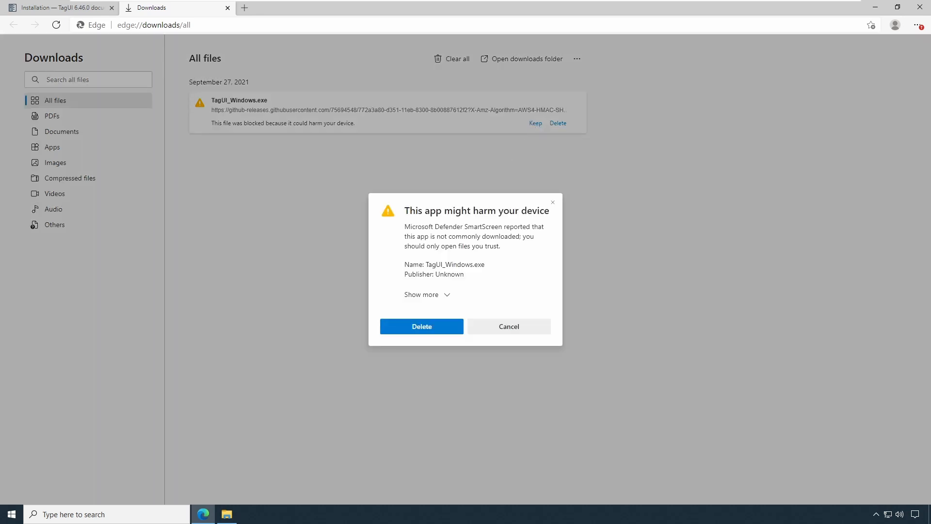
{"action": "left_click", "coordinate": [436, 297]}
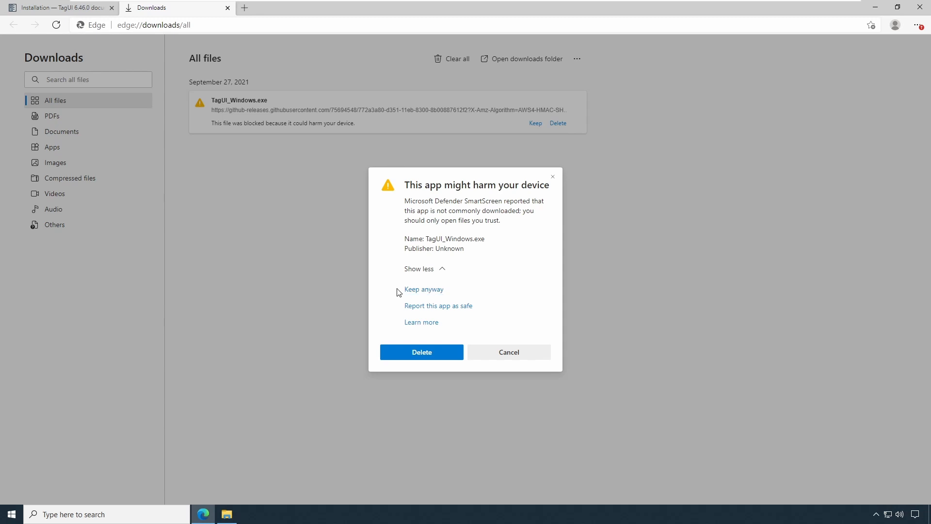
{"action": "left_click", "coordinate": [420, 290]}
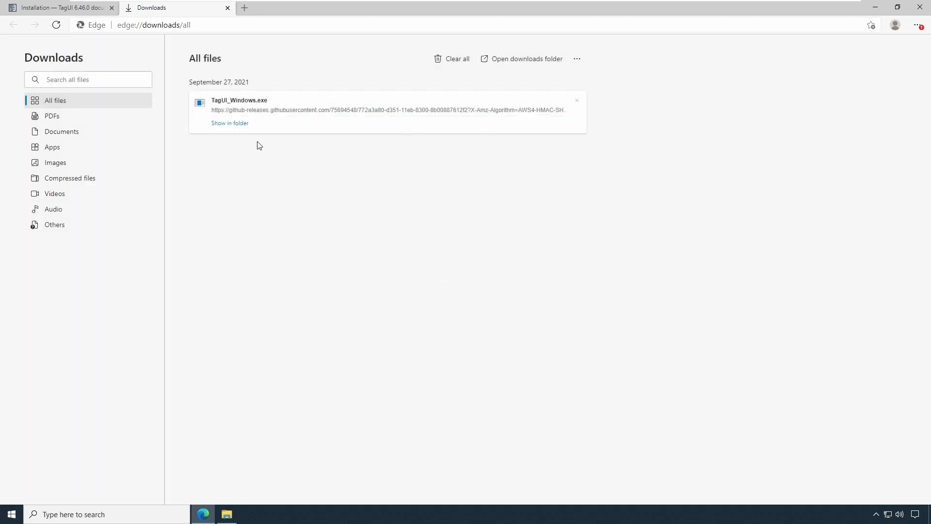
- Show TagUI_Windows.exe in its folder and run it, choosing to run anyway despite the SmartScreen warning
{"action": "left_click", "coordinate": [233, 127]}
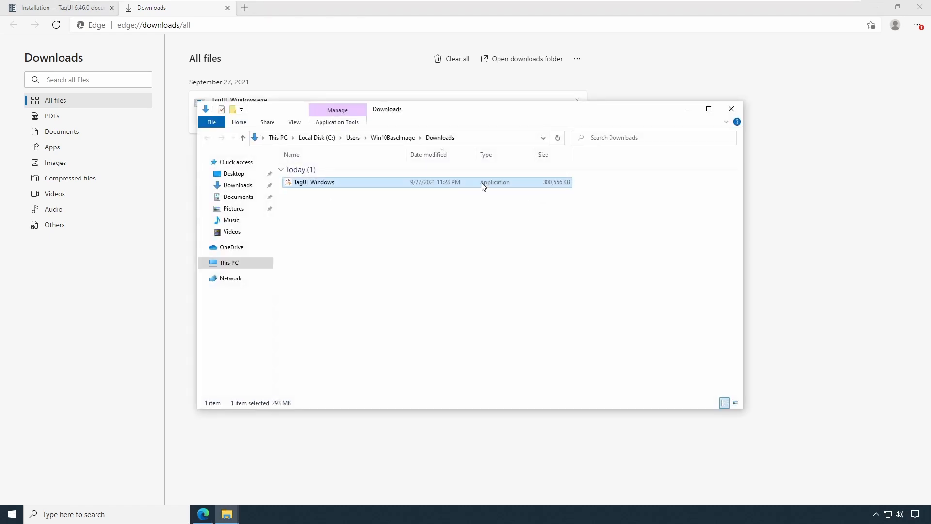
{"action": "left_click", "coordinate": [874, 7]}
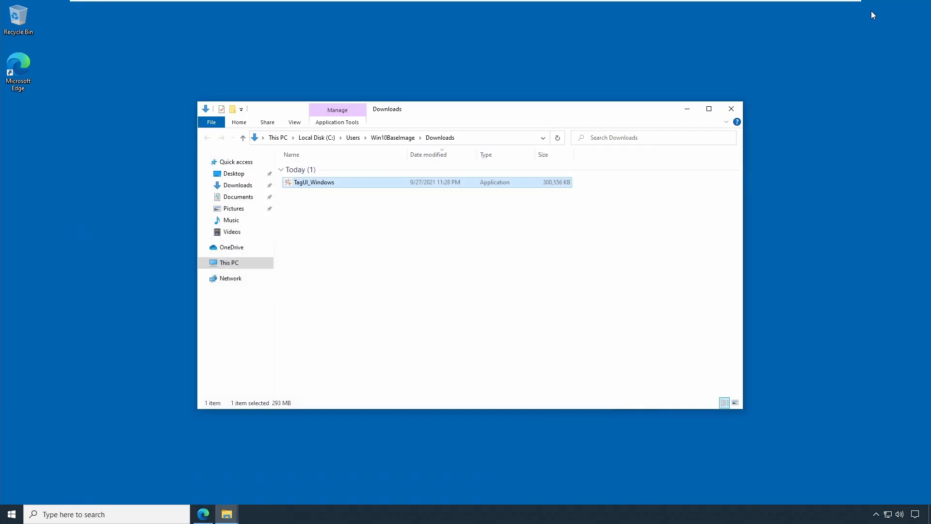
{"action": "double_click", "coordinate": [316, 184]}
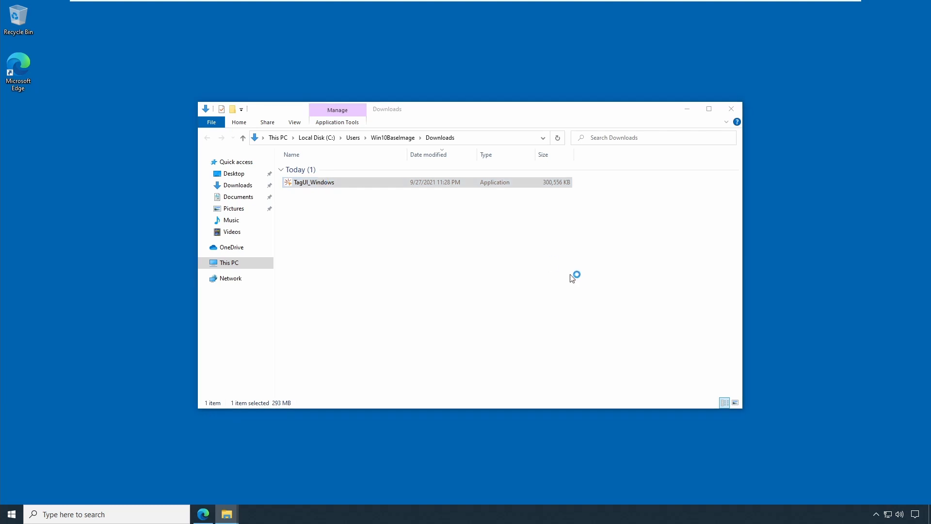
{"action": "left_click", "coordinate": [368, 187]}
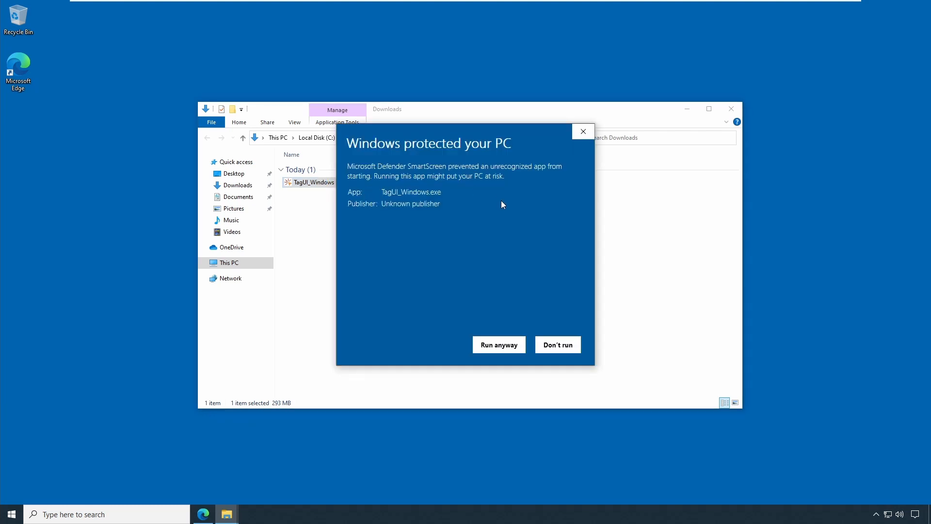
{"action": "left_click", "coordinate": [504, 351]}
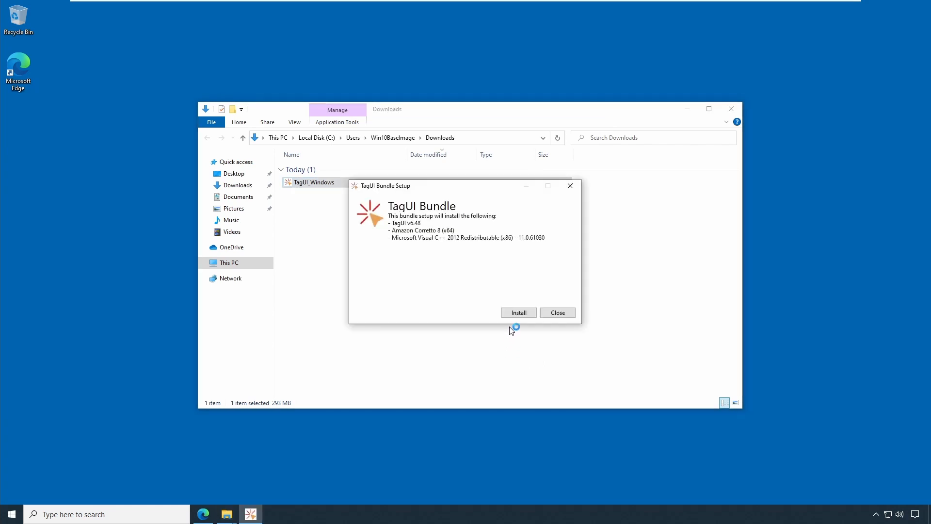
- Try to install the TagUI Bundle, allowing changes and accepting the C:\ installation folder in the wizard
{"action": "left_click", "coordinate": [518, 313]}
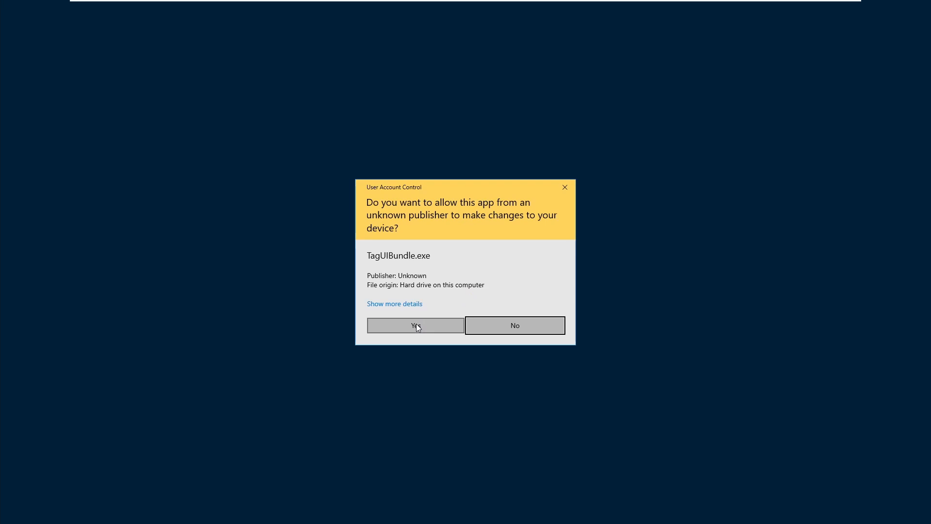
{"action": "left_click", "coordinate": [388, 304]}
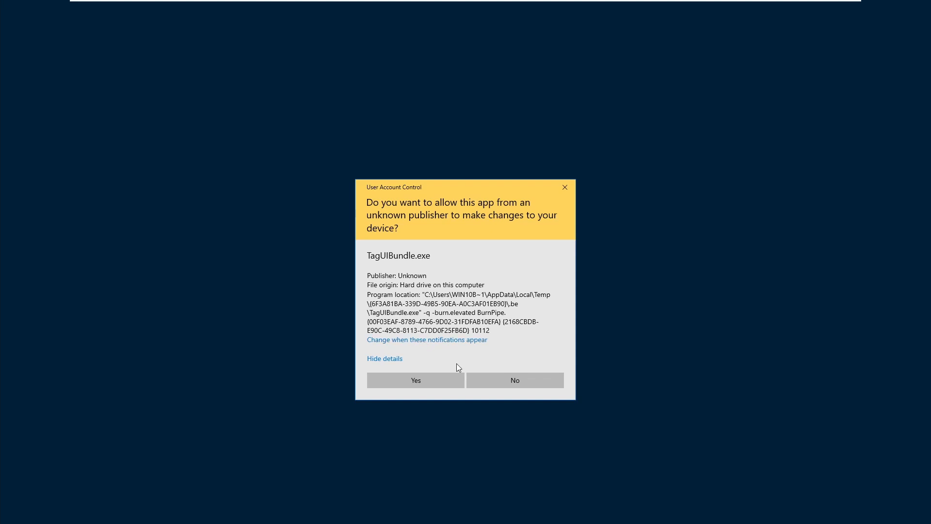
{"action": "left_click", "coordinate": [429, 383]}
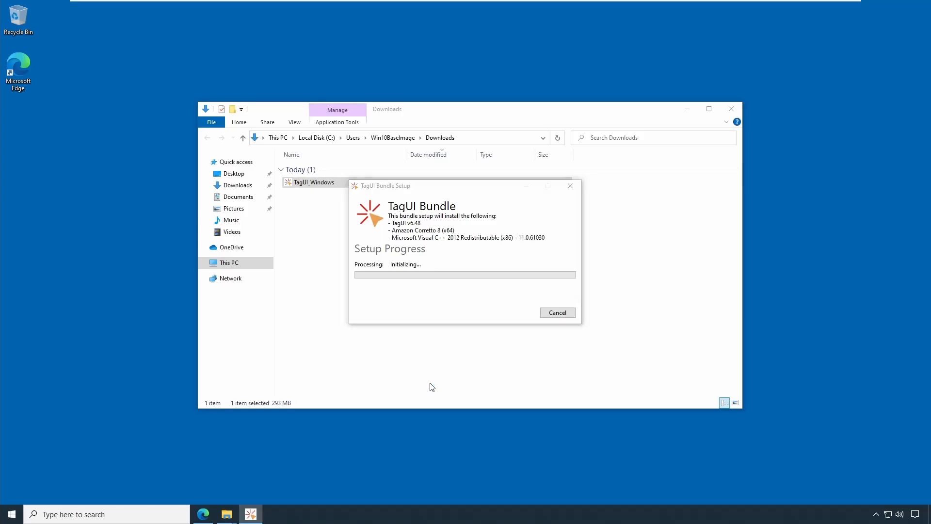
{"action": "left_click", "coordinate": [686, 109]}
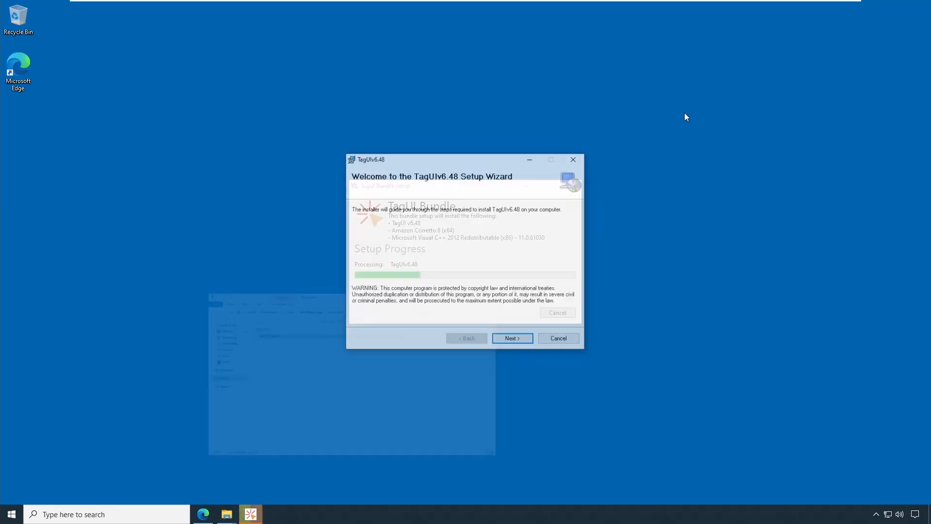
{"action": "left_click", "coordinate": [519, 339]}
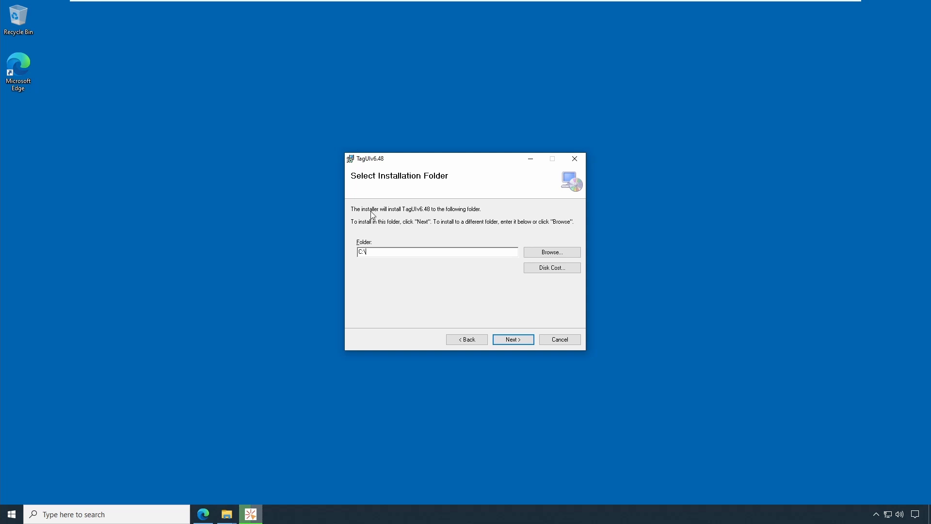
{"action": "left_click", "coordinate": [518, 343]}
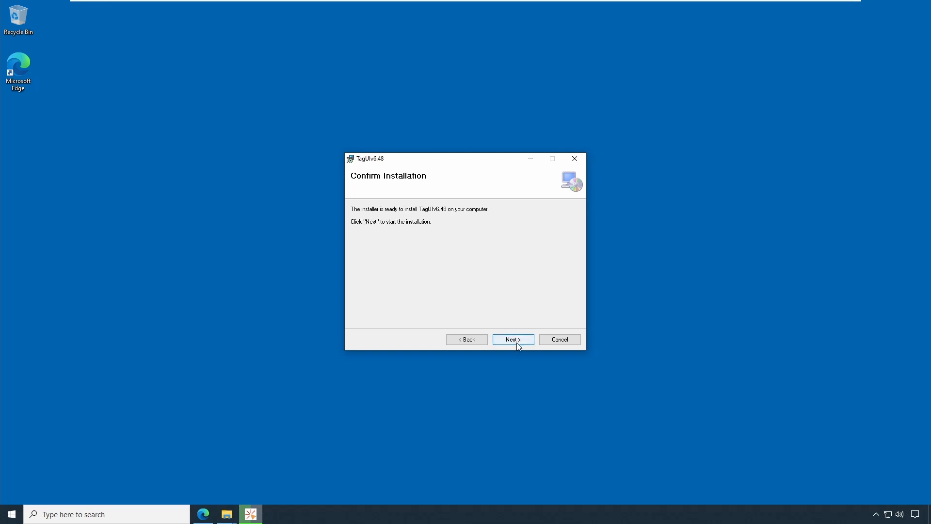
{"action": "left_click", "coordinate": [516, 341]}
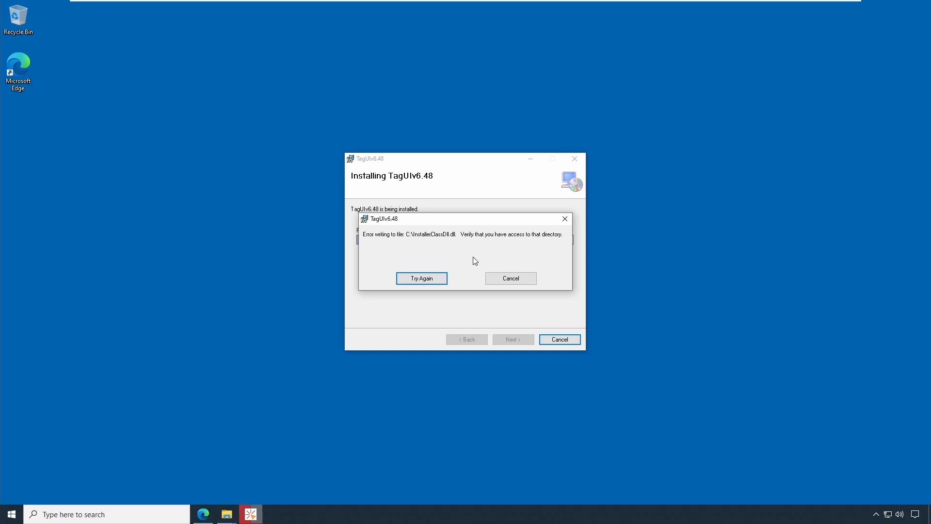
- Cancel the installation after the file-writing error, confirm the cancellation, and close the wizard
{"action": "left_click", "coordinate": [515, 281]}
{"action": "left_click", "coordinate": [517, 281]}
{"action": "left_click", "coordinate": [516, 281]}
{"action": "left_click", "coordinate": [513, 281]}
{"action": "left_click", "coordinate": [510, 280]}
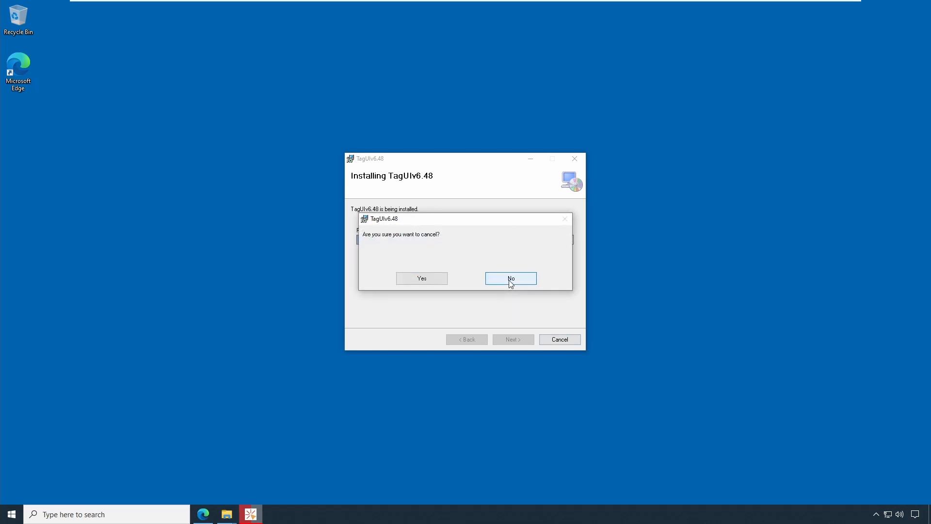
{"action": "left_click", "coordinate": [415, 280]}
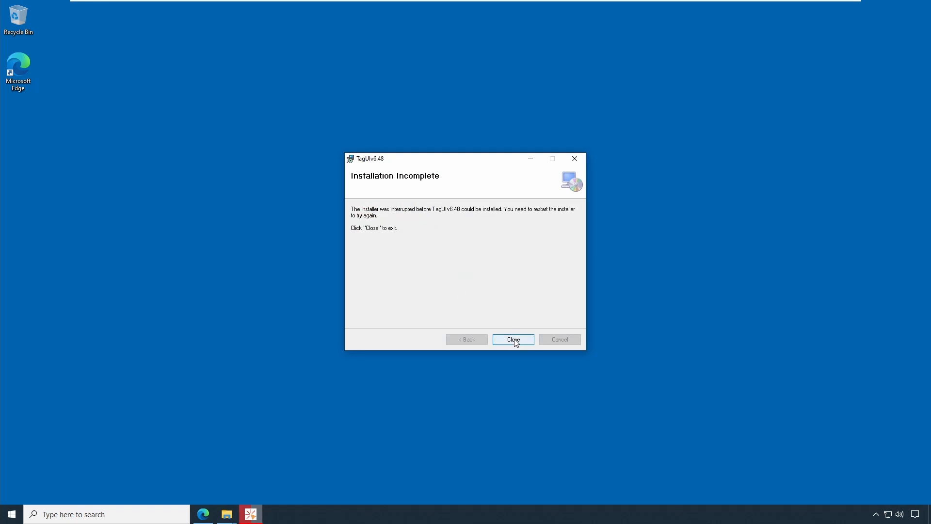
{"action": "left_click", "coordinate": [515, 340]}
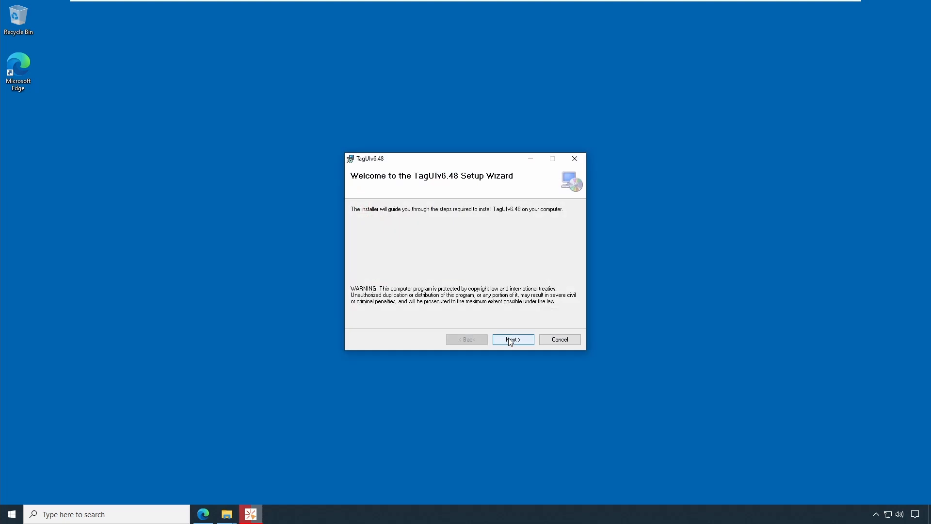
- Cancel the reopened TagUI v6.48 setup wizard and close the TagUI Bundle setup window
{"action": "left_click", "coordinate": [553, 341]}
{"action": "left_click", "coordinate": [477, 277]}
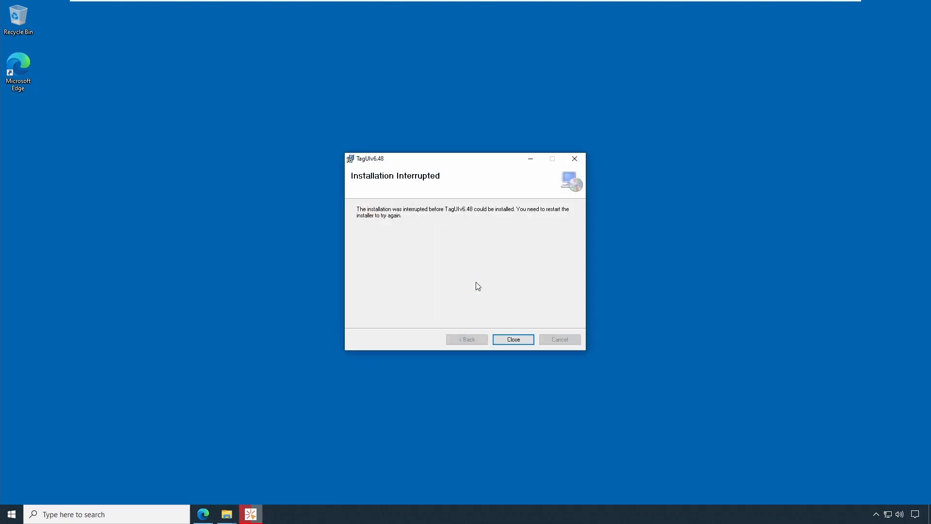
{"action": "left_click", "coordinate": [521, 339]}
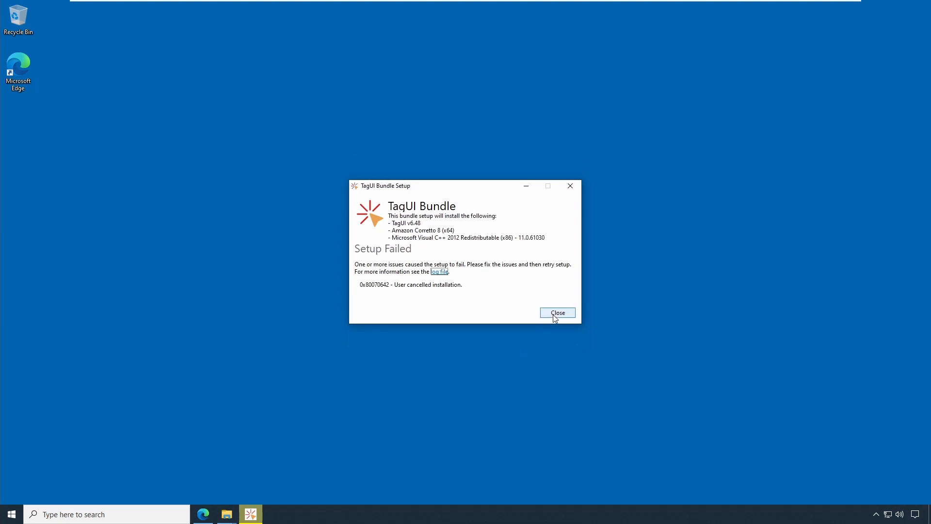
{"action": "left_click", "coordinate": [554, 313]}
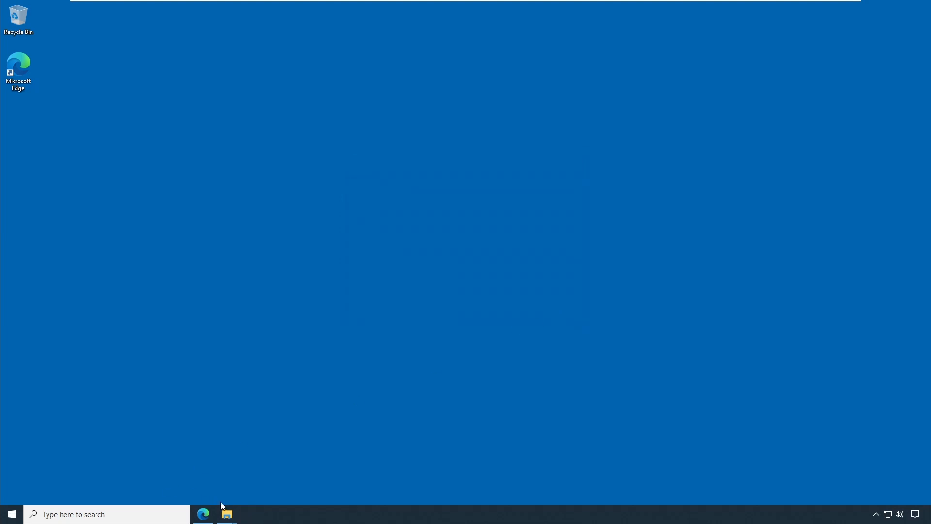
- Run TagUI_Windows.exe from the Downloads folder as administrator and allow it to make changes
{"action": "mouse_move", "coordinate": [225, 513]}
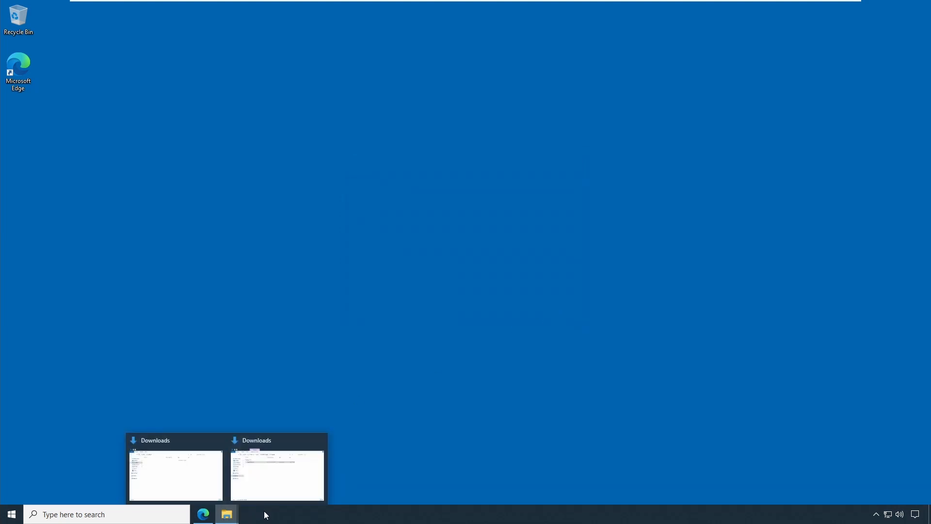
{"action": "left_click", "coordinate": [266, 448]}
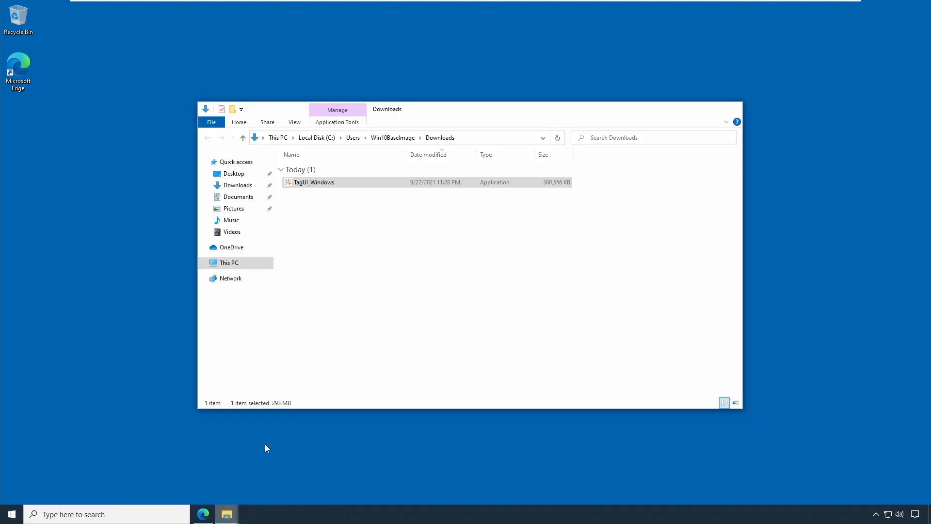
{"action": "left_click", "coordinate": [307, 188]}
{"action": "left_click", "coordinate": [290, 187]}
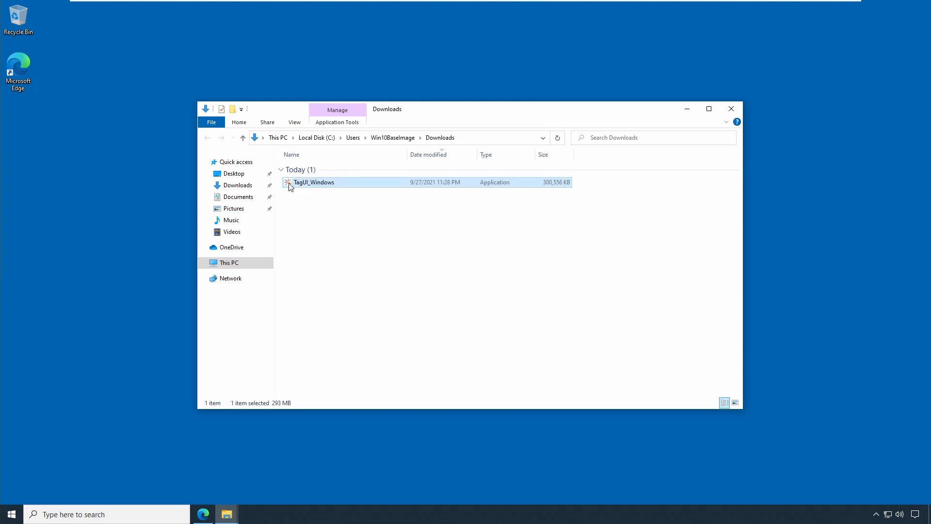
{"action": "right_click", "coordinate": [315, 186]}
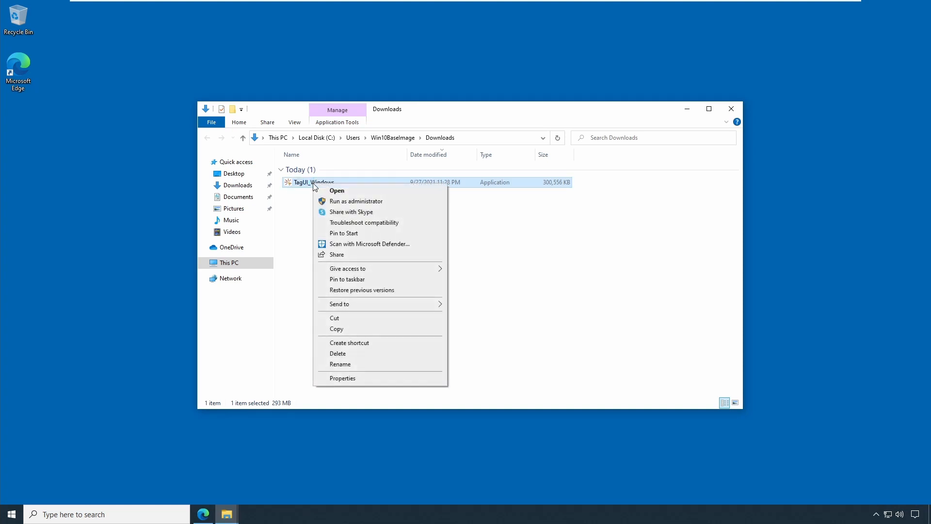
{"action": "left_click", "coordinate": [348, 203]}
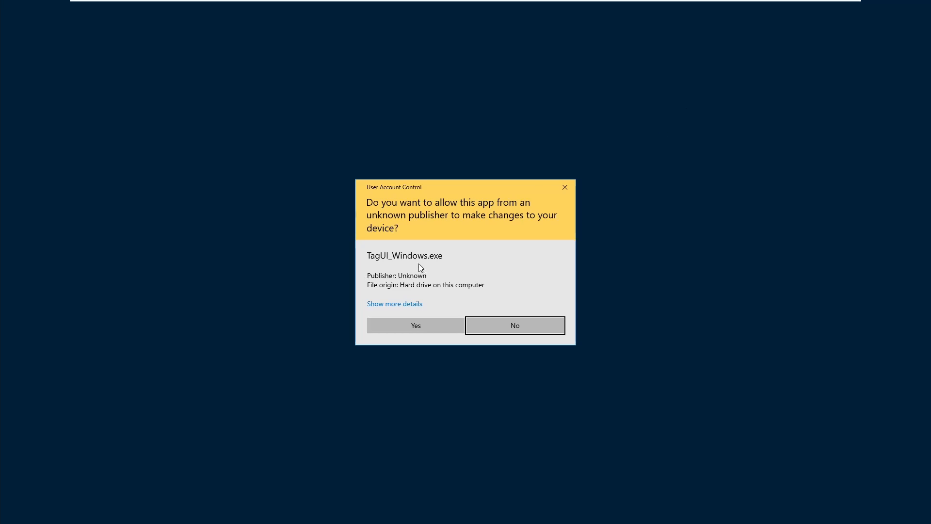
{"action": "left_click", "coordinate": [414, 327]}
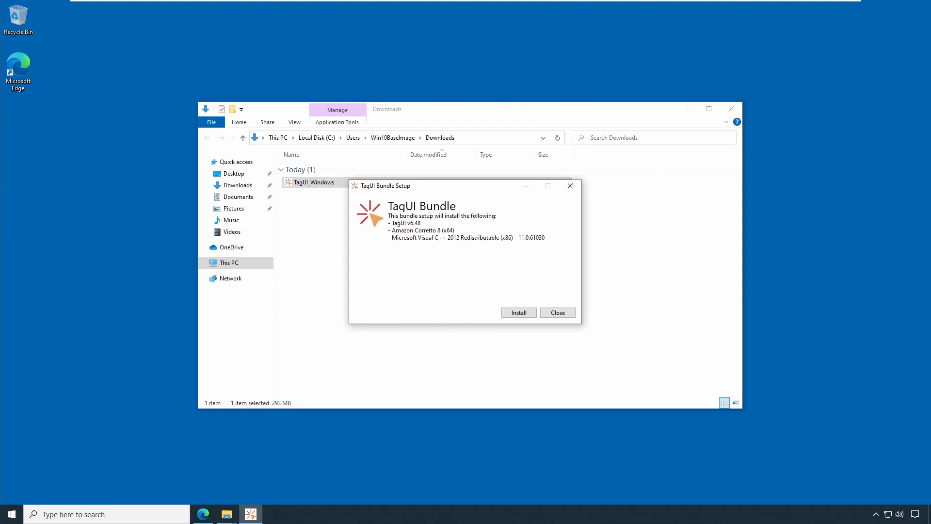
- Install the TagUI Bundle, accepting the C:\ installation folder for everyone, and close the finished TagUI v6.48 wizard
{"action": "left_click", "coordinate": [687, 108]}
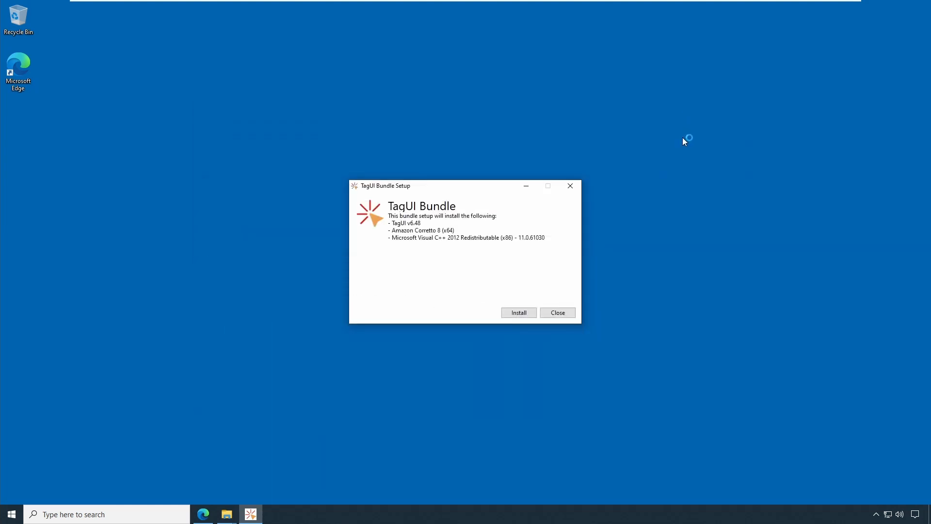
{"action": "left_click", "coordinate": [530, 312]}
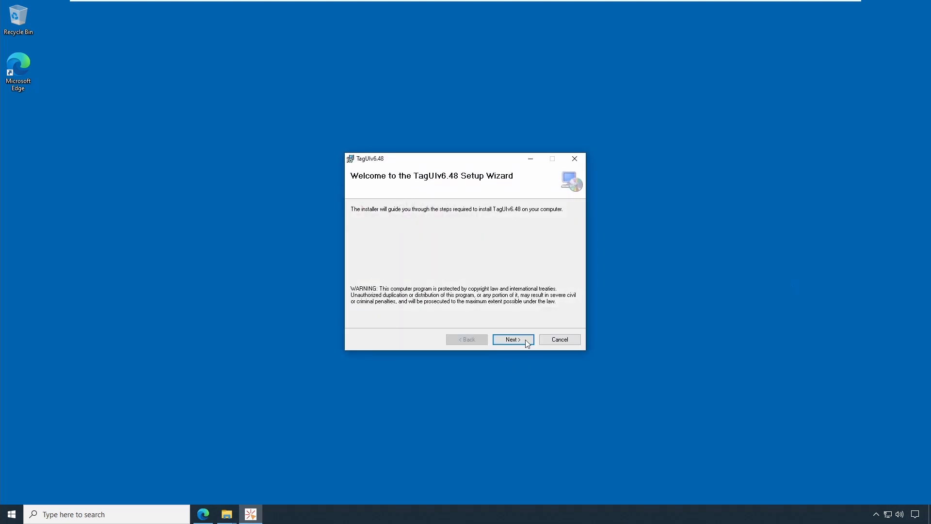
{"action": "left_click", "coordinate": [526, 341]}
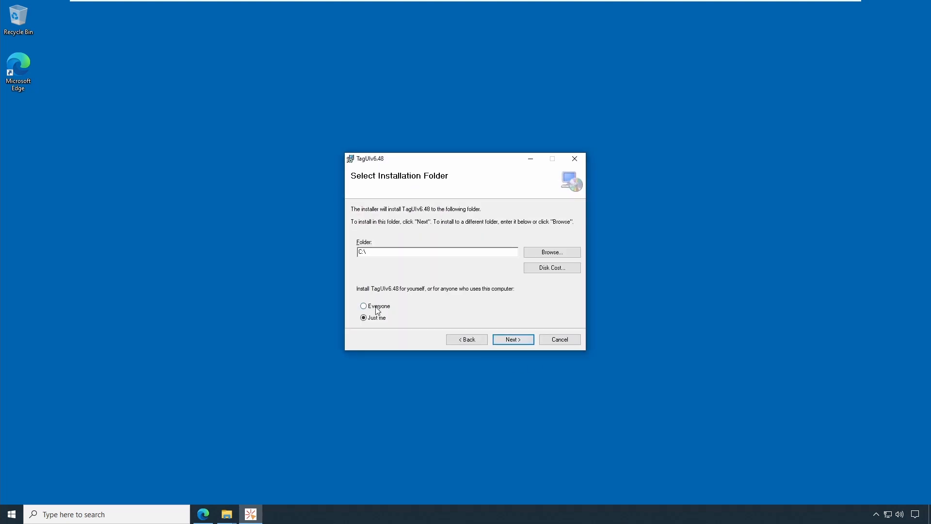
{"action": "left_click", "coordinate": [517, 339]}
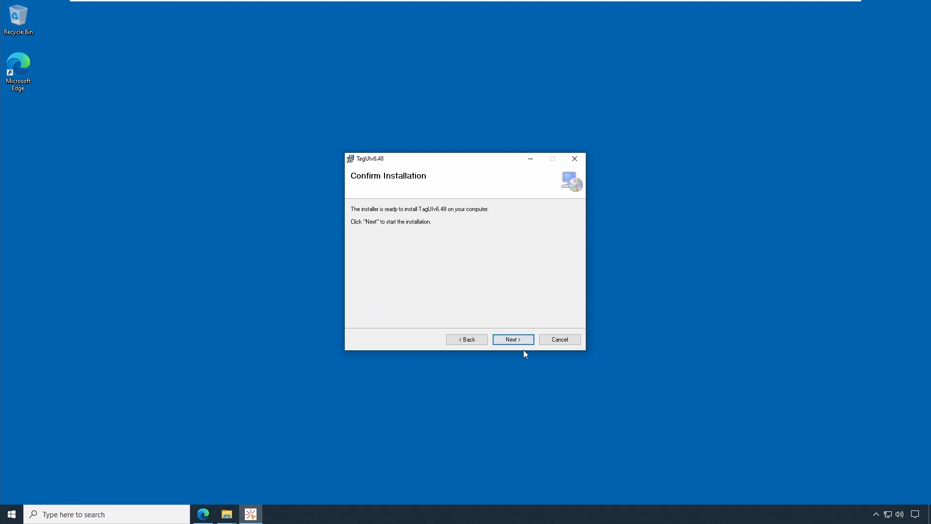
{"action": "left_click", "coordinate": [520, 340]}
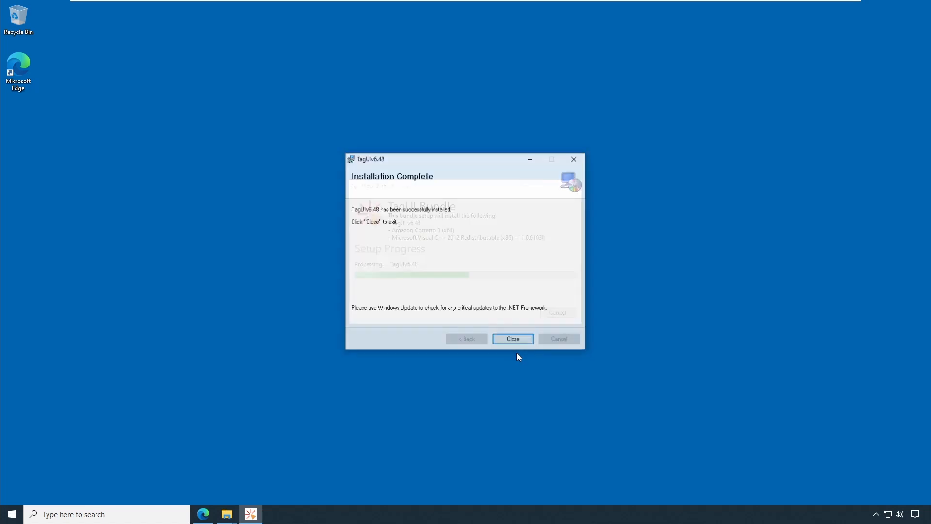
{"action": "left_click", "coordinate": [516, 339]}
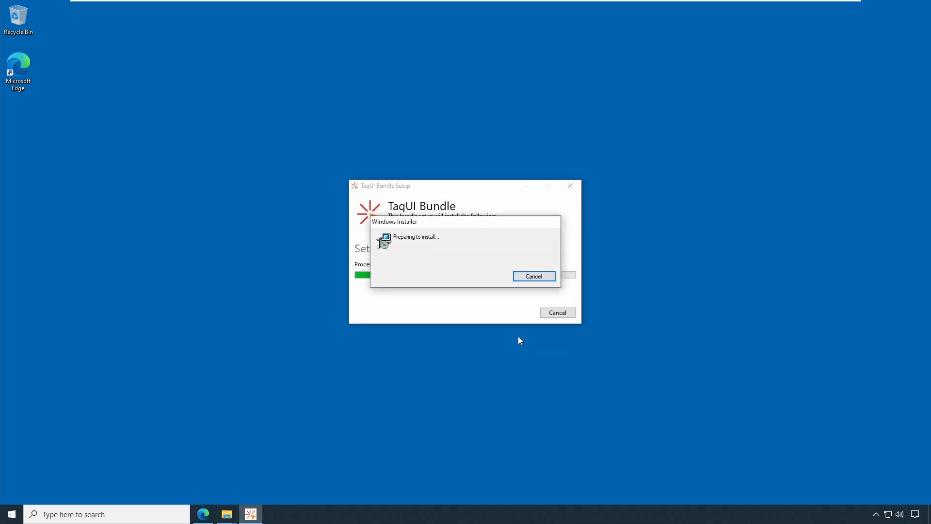
- Complete the Amazon Corretto 8 (x64) setup with default features, then close the TagUI Bundle setup window
{"action": "left_click", "coordinate": [518, 335]}
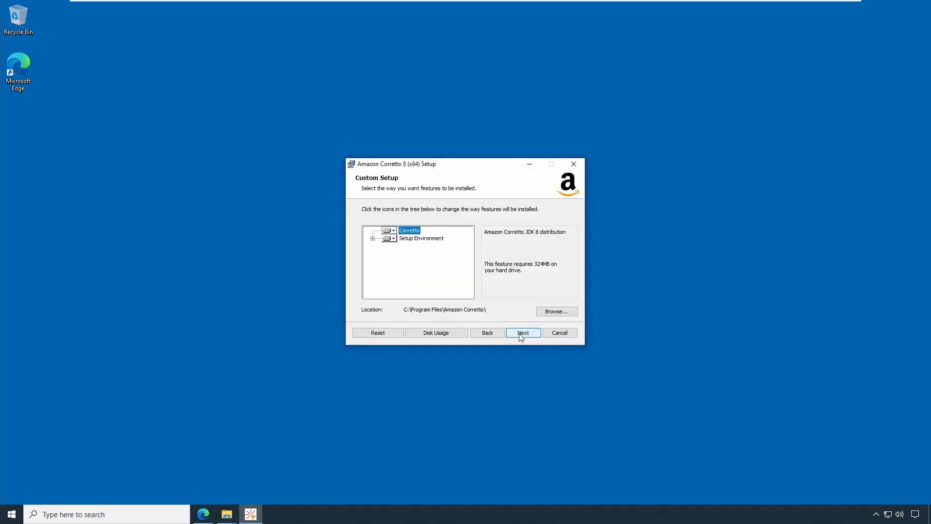
{"action": "left_click", "coordinate": [519, 334]}
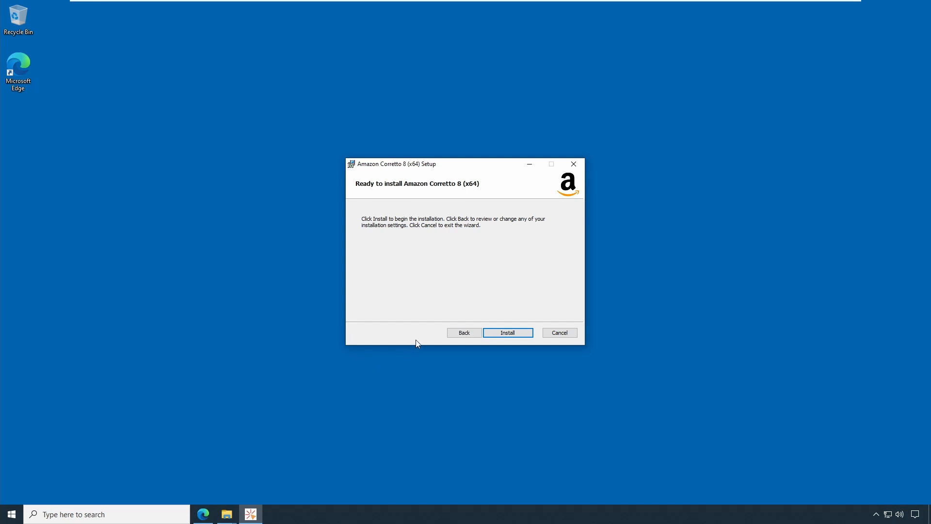
{"action": "left_click", "coordinate": [512, 334]}
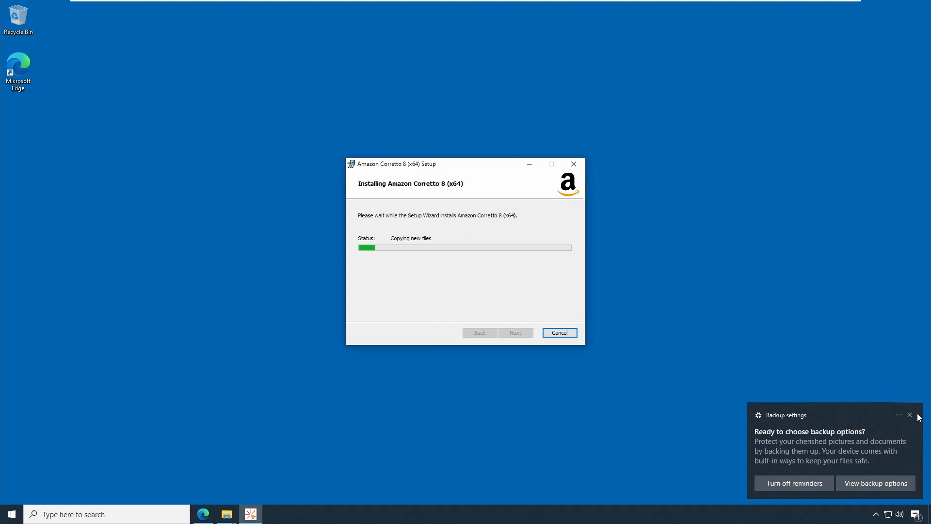
{"action": "left_click", "coordinate": [910, 415]}
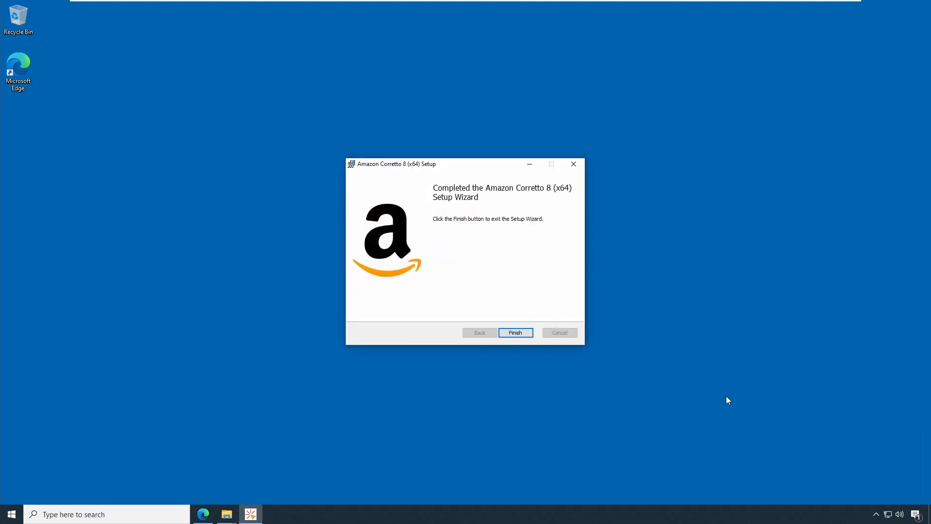
{"action": "left_click", "coordinate": [519, 334]}
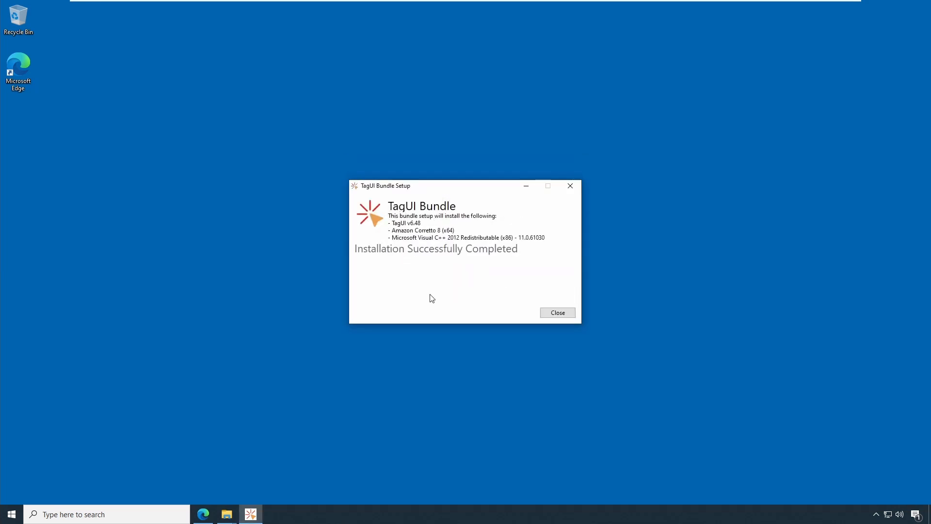
{"action": "left_click", "coordinate": [553, 313]}
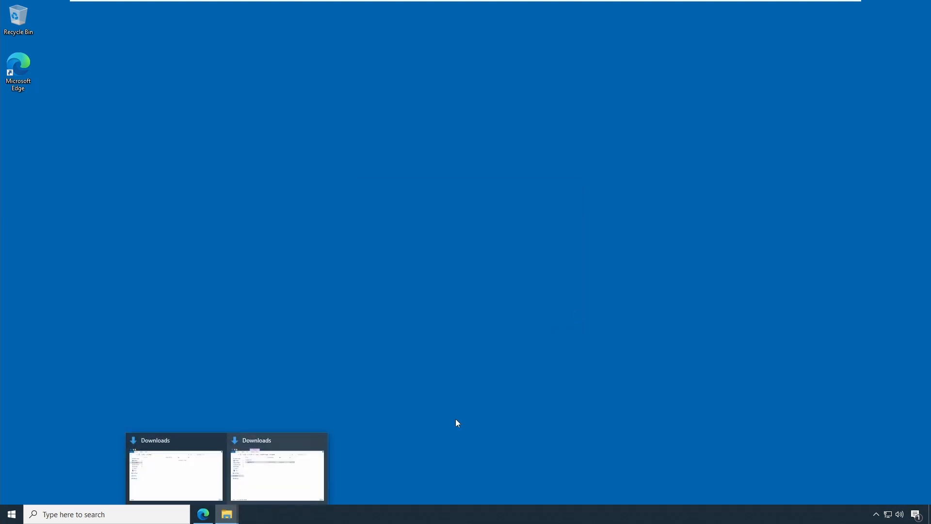
- Browse the tagui folder on Local Disk (C:) in File Explorer, then close the window
{"action": "left_click", "coordinate": [265, 441]}
{"action": "double_click", "coordinate": [421, 114]}
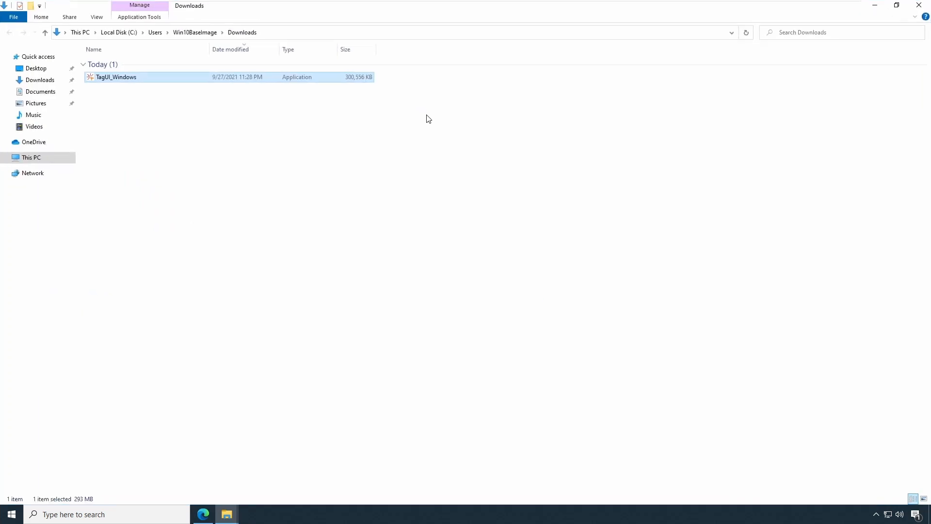
{"action": "left_click", "coordinate": [40, 164]}
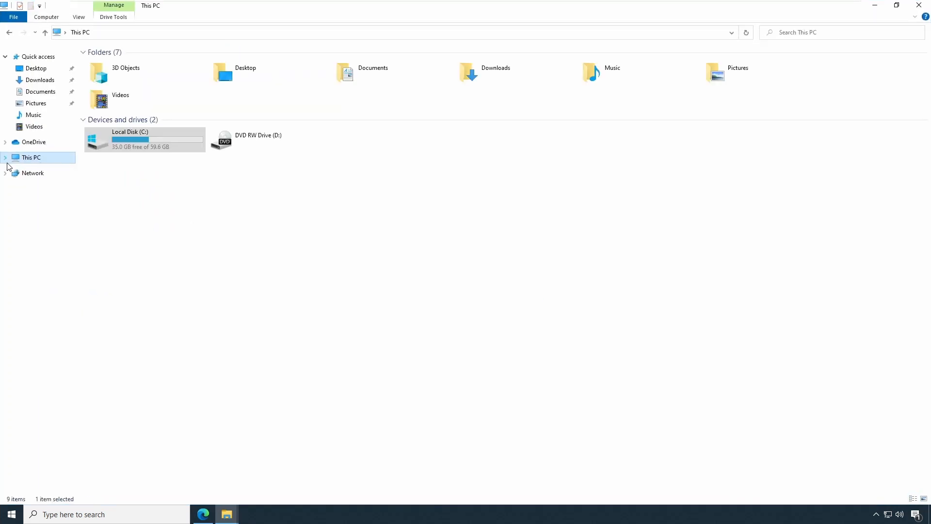
{"action": "double_click", "coordinate": [138, 153]}
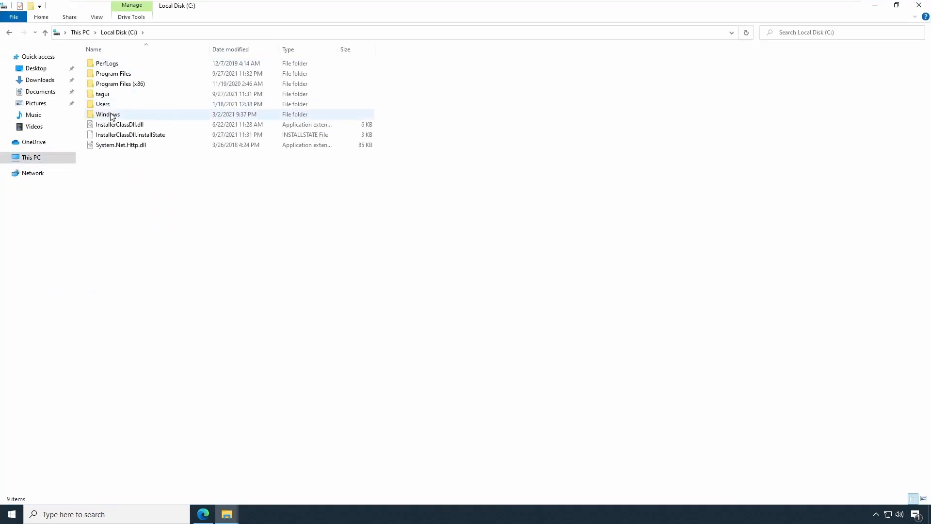
{"action": "double_click", "coordinate": [102, 94]}
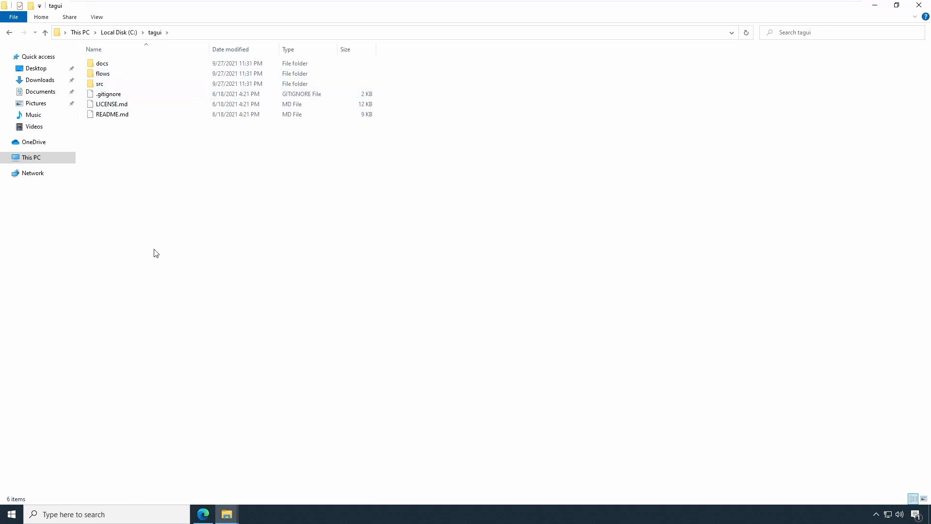
{"action": "left_click", "coordinate": [116, 33]}
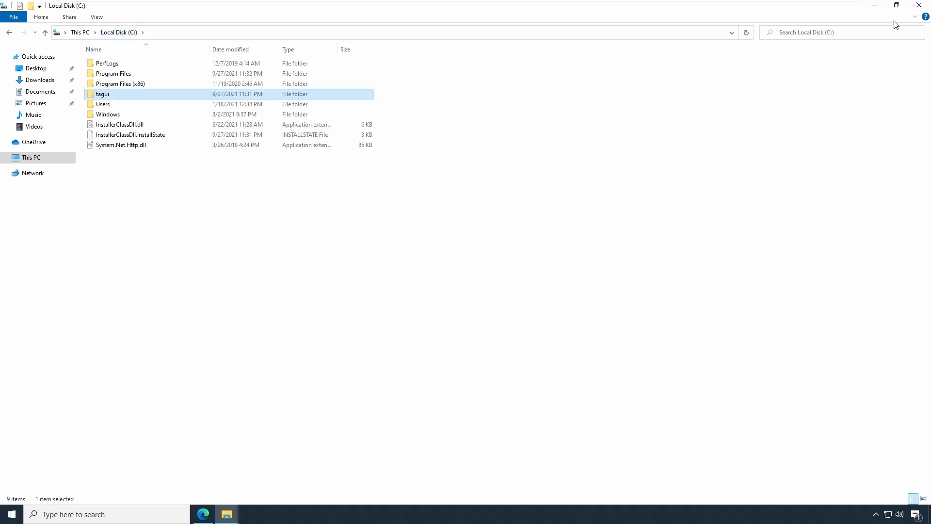
{"action": "left_click", "coordinate": [919, 6]}
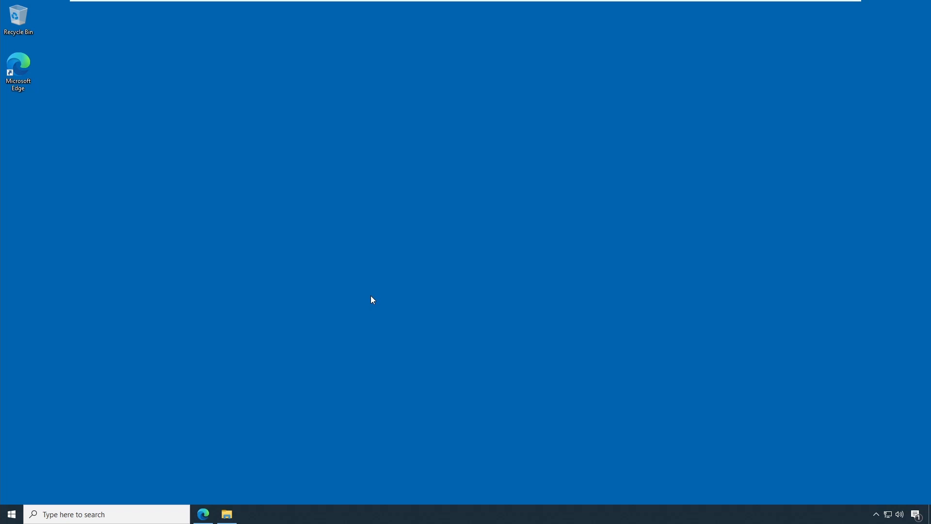
- Open Command Prompt from the search and run the tagui command
{"action": "left_click", "coordinate": [88, 515]}
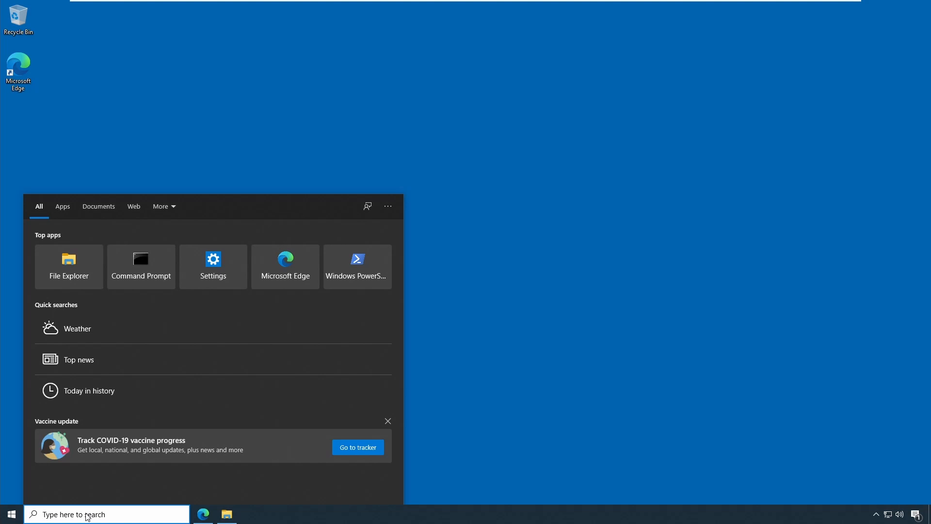
{"action": "type", "text": "c"}
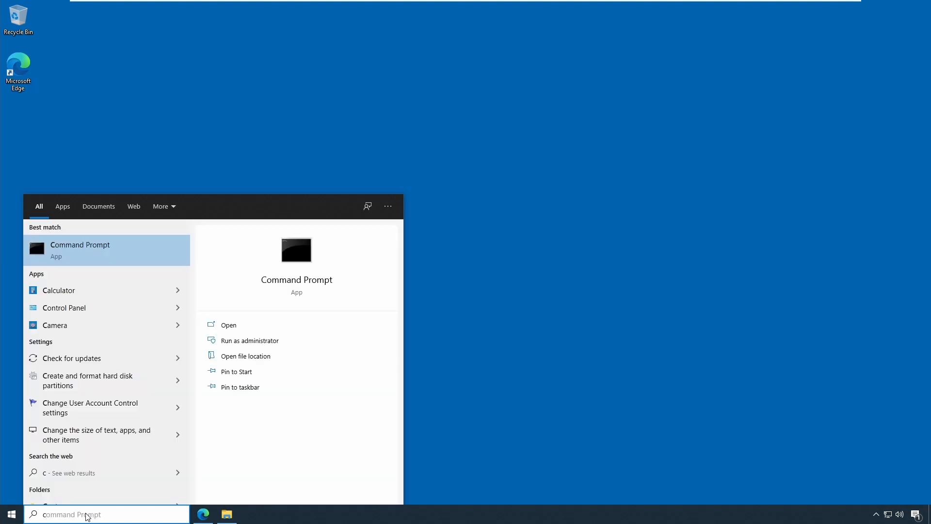
{"action": "type", "text": "md"}
{"action": "key", "text": "Return"}
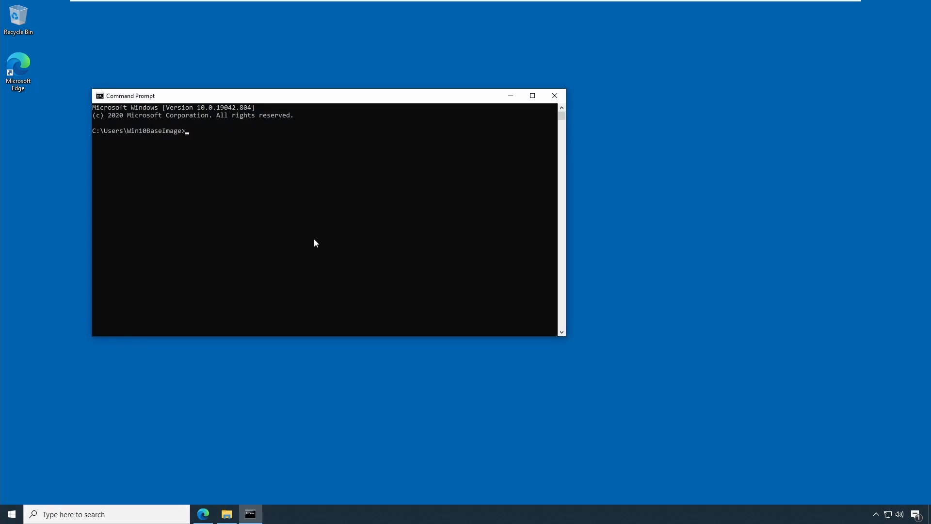
{"action": "left_click_drag", "start_coordinate": [353, 95], "coordinate": [558, 121]}
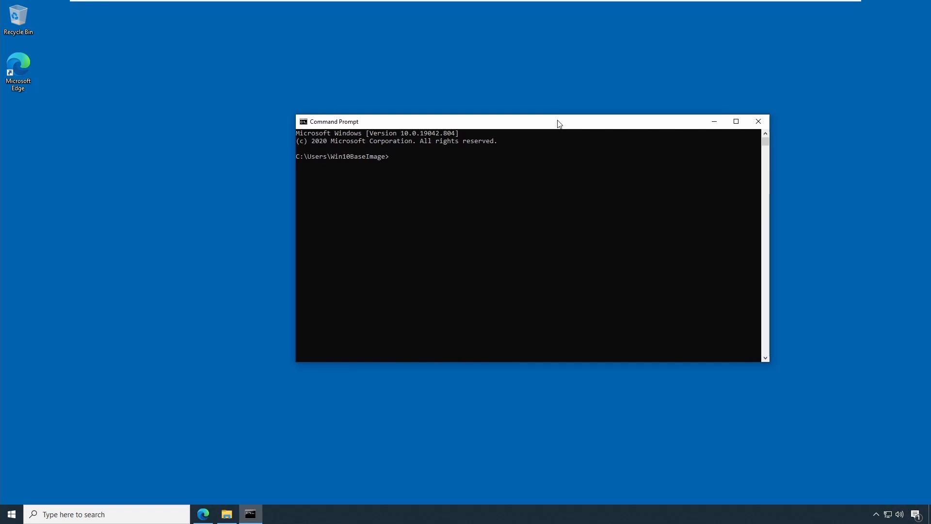
{"action": "type", "text": "tagui"}
{"action": "key", "text": "Return"}
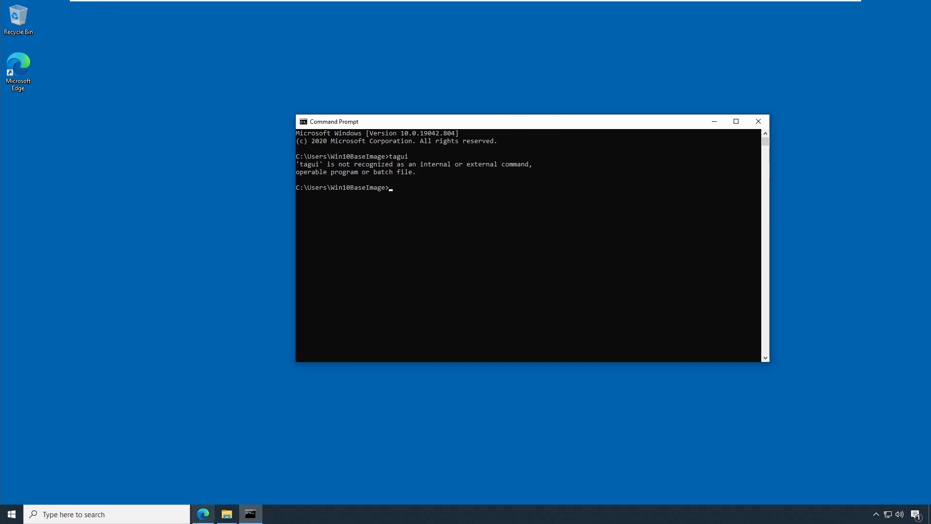
- Switch to the TagUI installation docs in the browser and review the Windows setup steps 1 to 3
{"action": "left_click", "coordinate": [203, 513]}
{"action": "left_click", "coordinate": [56, 10]}
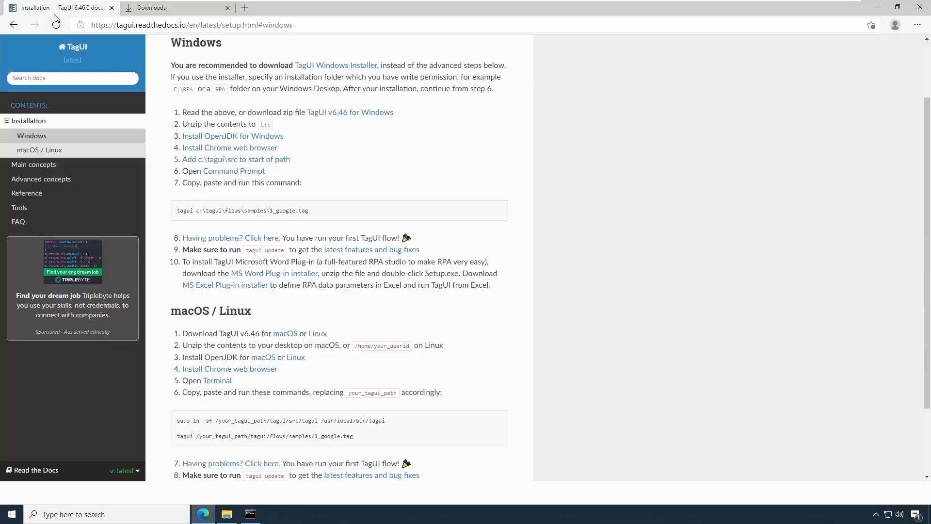
{"action": "left_click", "coordinate": [379, 145]}
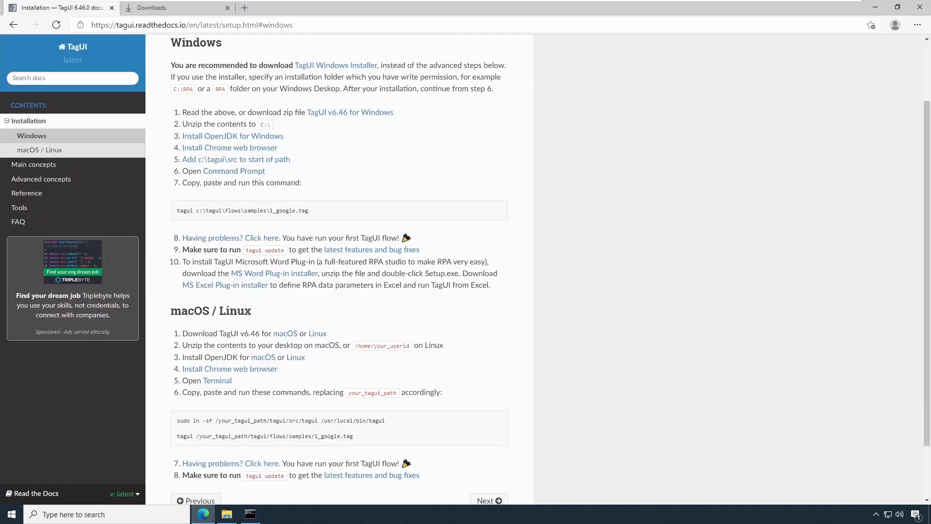
{"action": "left_click_drag", "start_coordinate": [183, 112], "coordinate": [290, 139]}
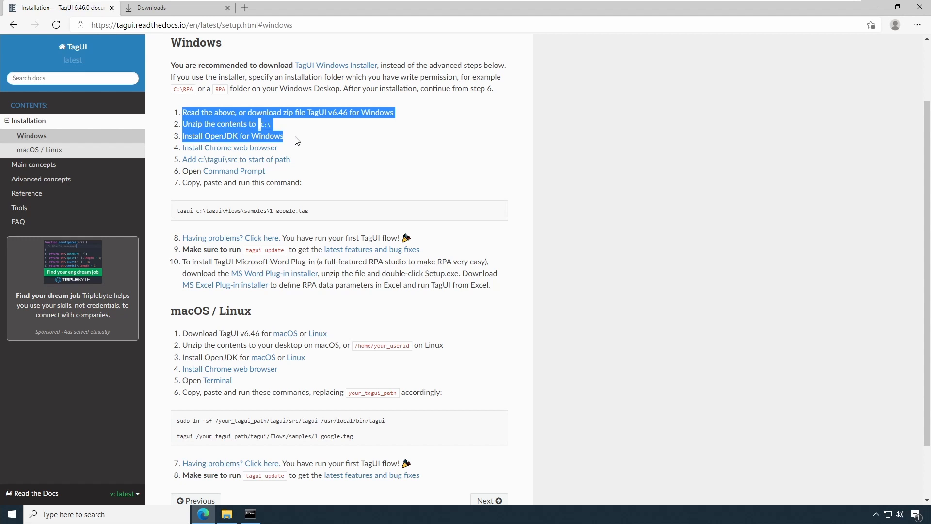
{"action": "left_click", "coordinate": [322, 141]}
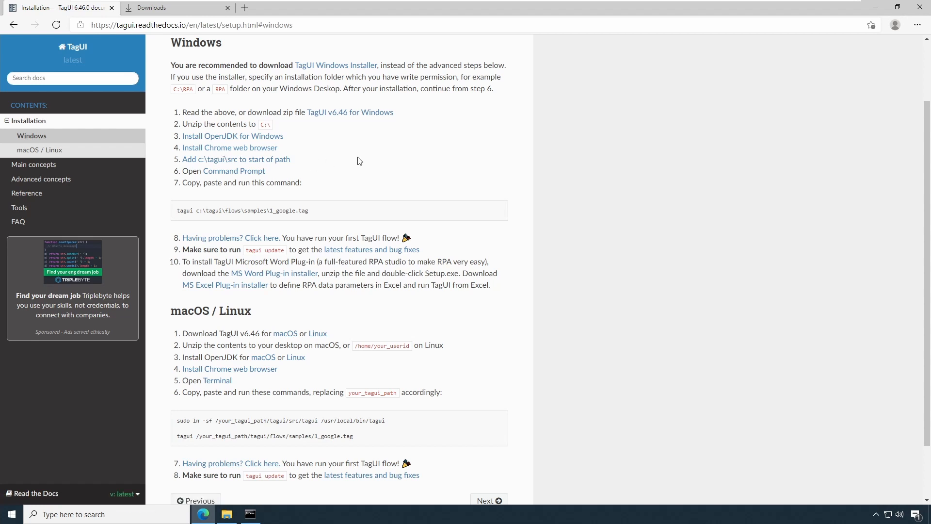
- Follow the Install Chrome web browser link and download Chrome, then return to the previous page
{"action": "left_click", "coordinate": [254, 149]}
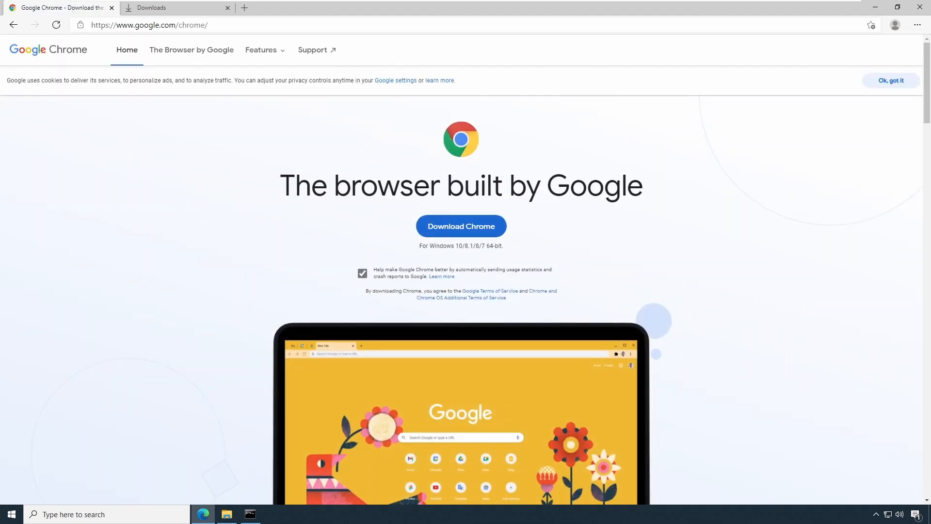
{"action": "left_click", "coordinate": [451, 227]}
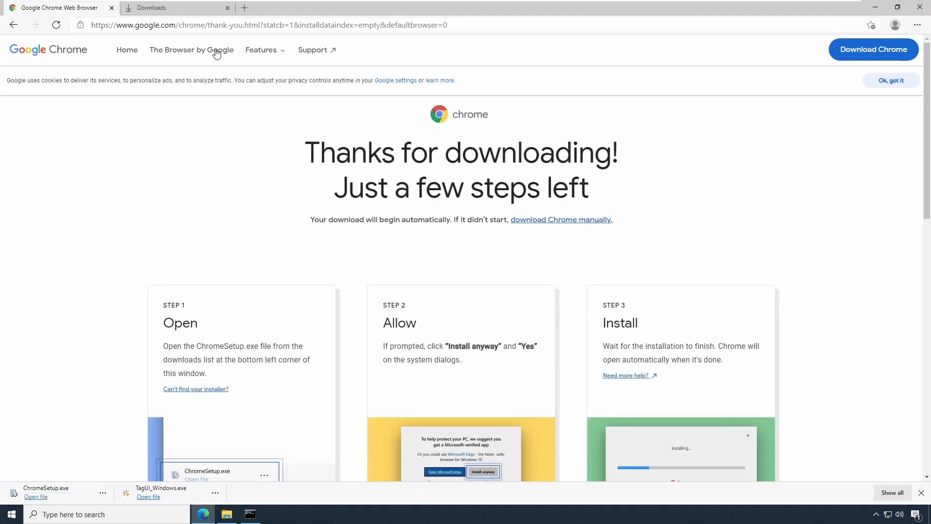
{"action": "left_click", "coordinate": [14, 25]}
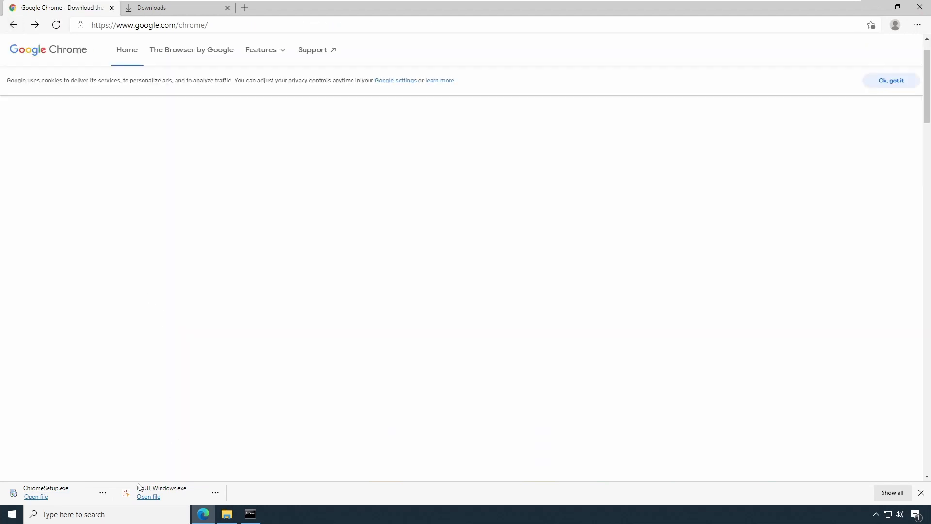
- Open the downloads folder, run ChromeSetup with administrator permission to install Chrome, and close the Chrome welcome window
{"action": "left_click", "coordinate": [892, 492]}
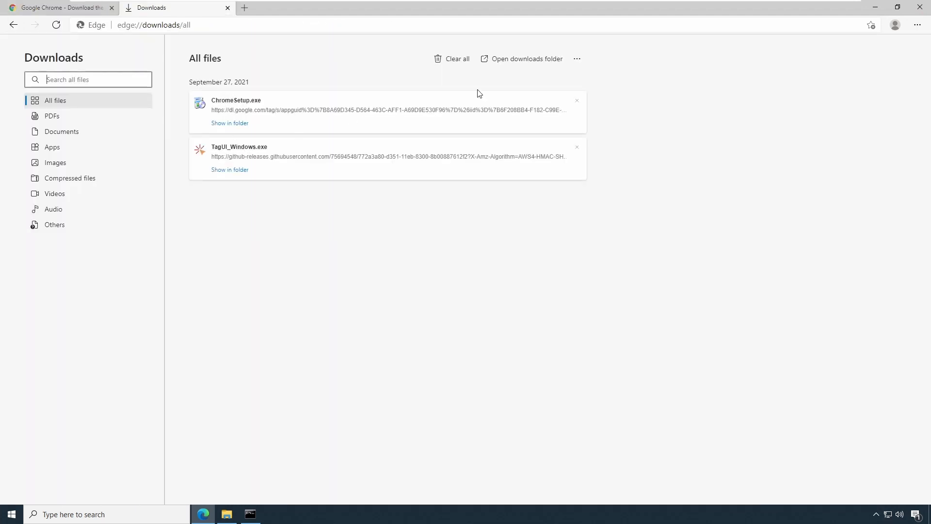
{"action": "left_click", "coordinate": [529, 63]}
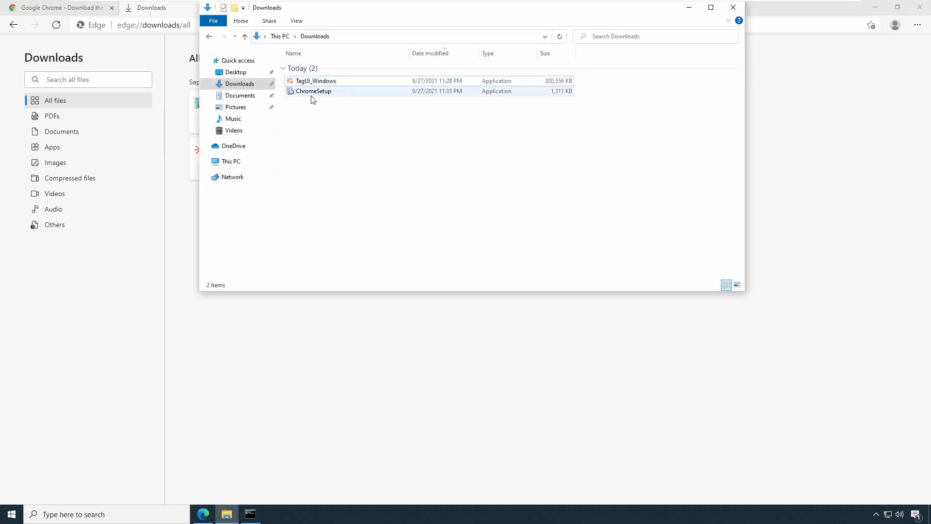
{"action": "left_click", "coordinate": [872, 8]}
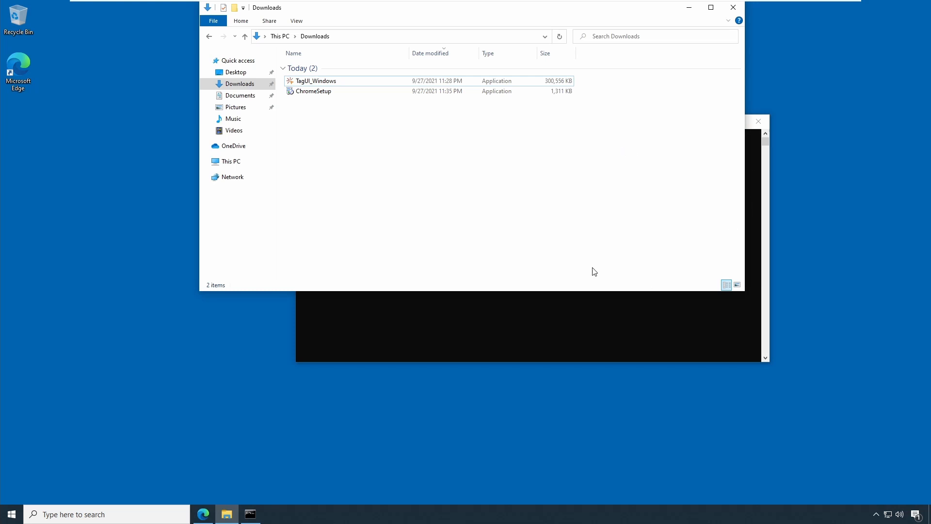
{"action": "left_click", "coordinate": [309, 92]}
{"action": "double_click", "coordinate": [309, 92]}
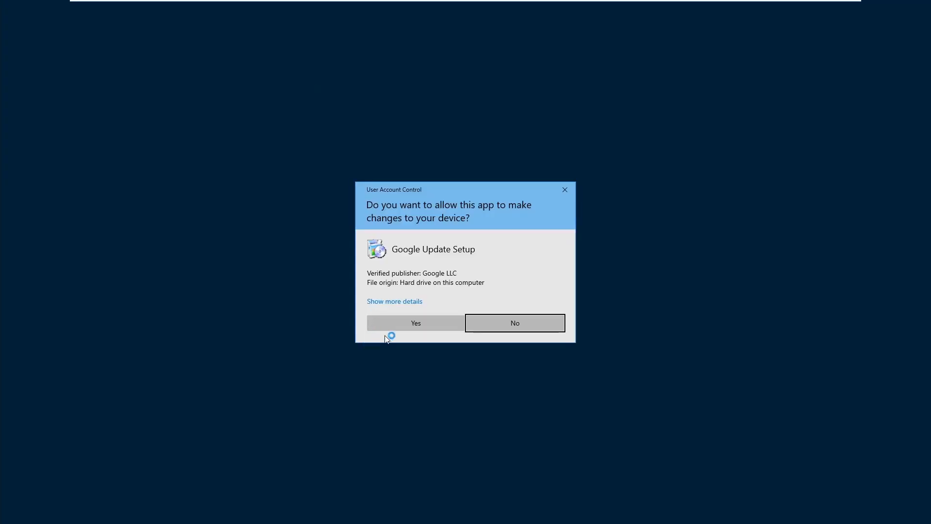
{"action": "left_click", "coordinate": [429, 328]}
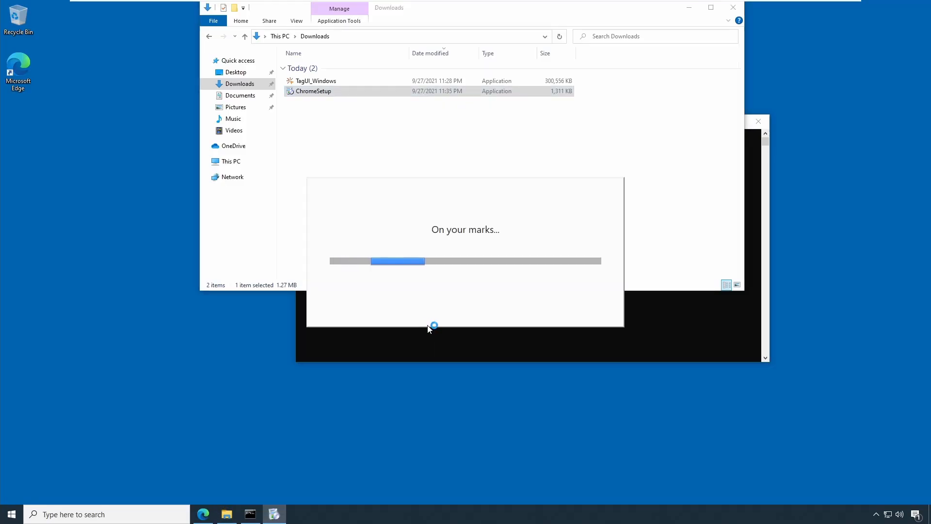
{"action": "left_click", "coordinate": [689, 8]}
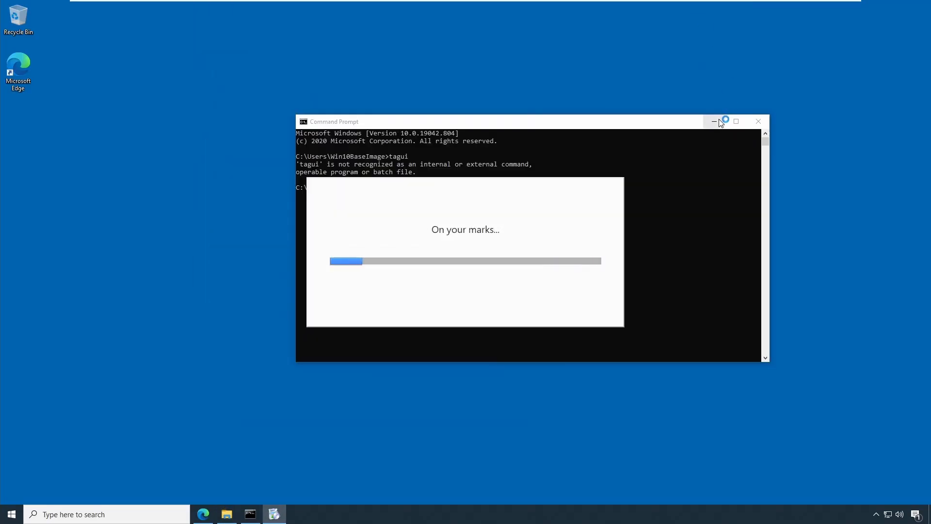
{"action": "left_click_drag", "start_coordinate": [684, 123], "coordinate": [639, 124]}
{"action": "left_click", "coordinate": [669, 122]}
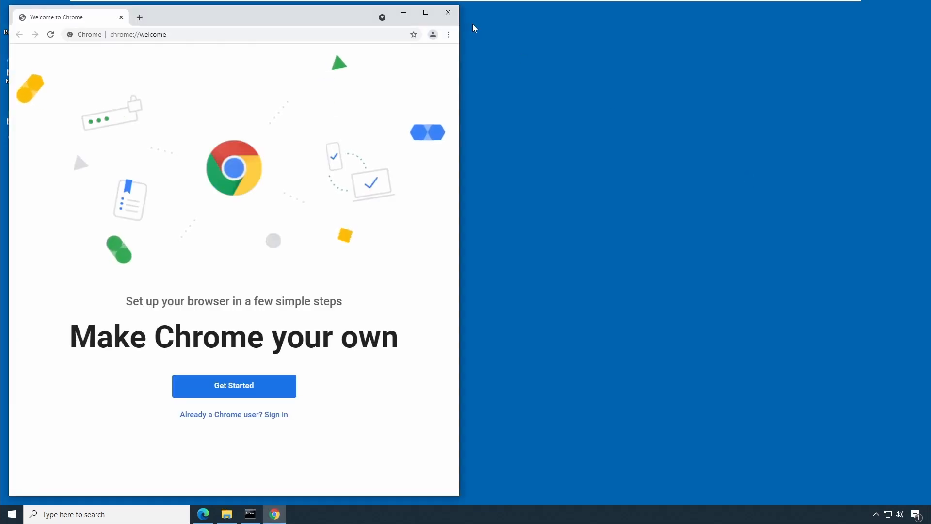
{"action": "left_click", "coordinate": [426, 12]}
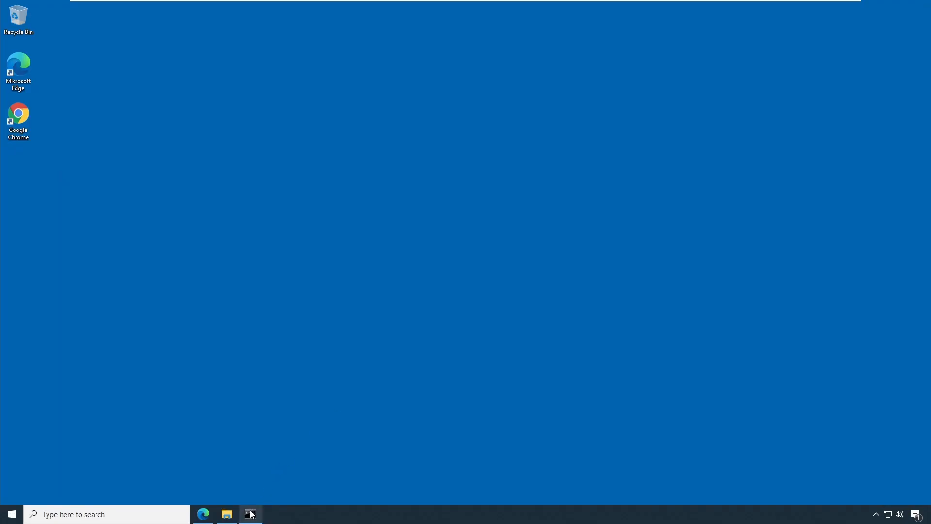
- Return to the installation docs and highlight step 5 about adding c:\tagui\src to the start of path
{"action": "left_click", "coordinate": [203, 514]}
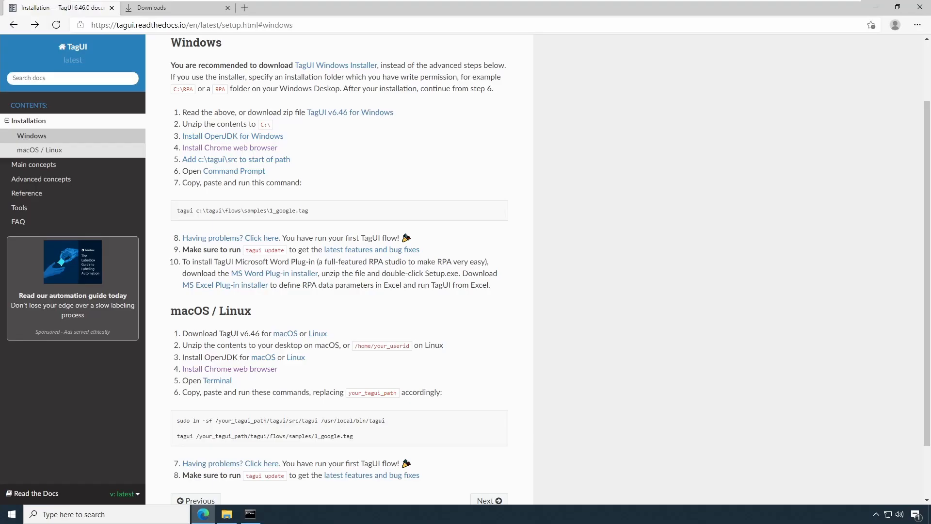
{"action": "left_click_drag", "start_coordinate": [290, 159], "coordinate": [174, 161]}
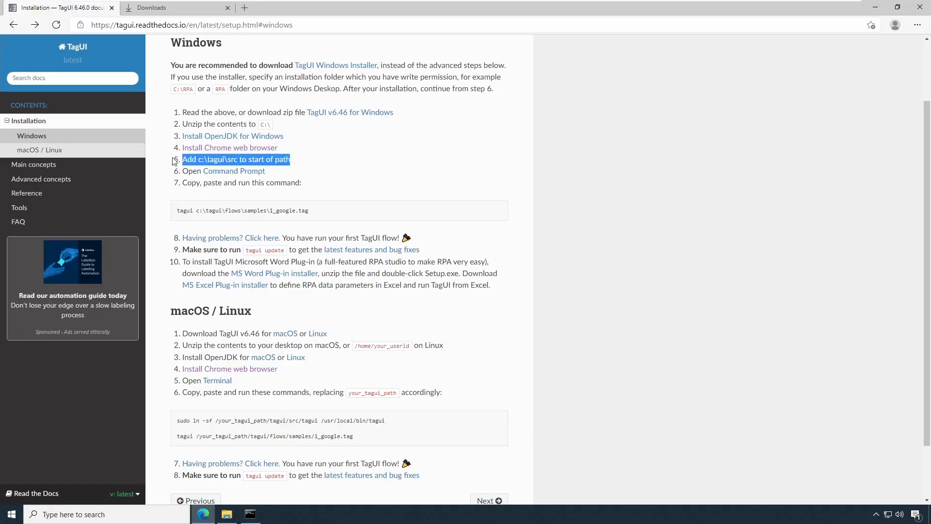
{"action": "left_click", "coordinate": [251, 167]}
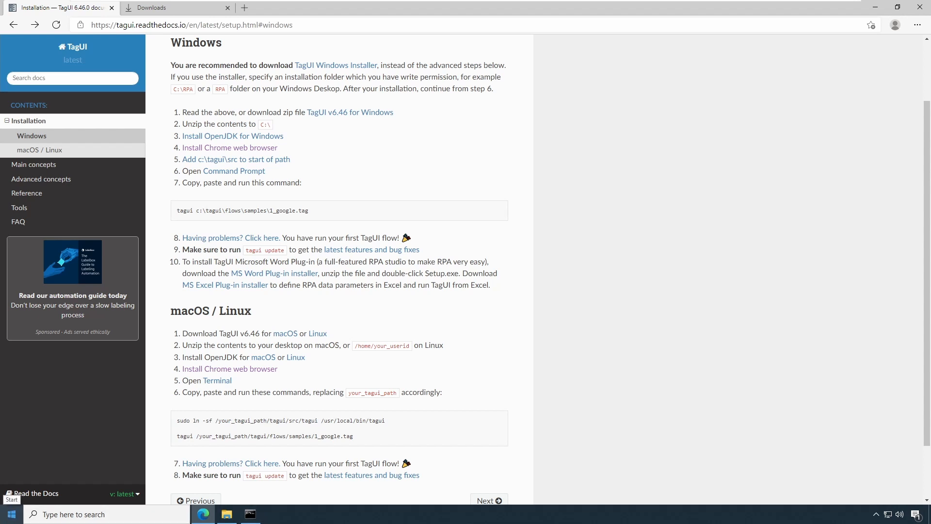
- Open Advanced system settings from the System About page and open the Environment Variables dialog
{"action": "left_click", "coordinate": [5, 514]}
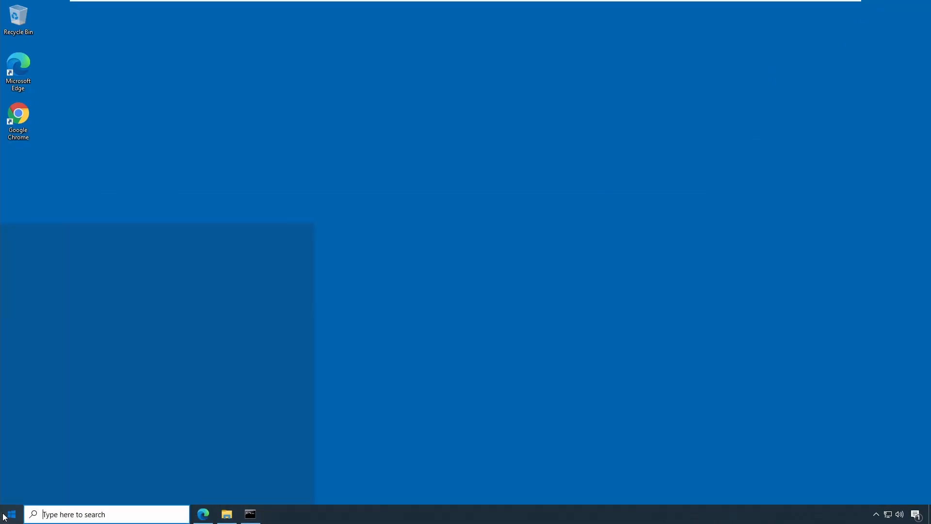
{"action": "left_click", "coordinate": [29, 470]}
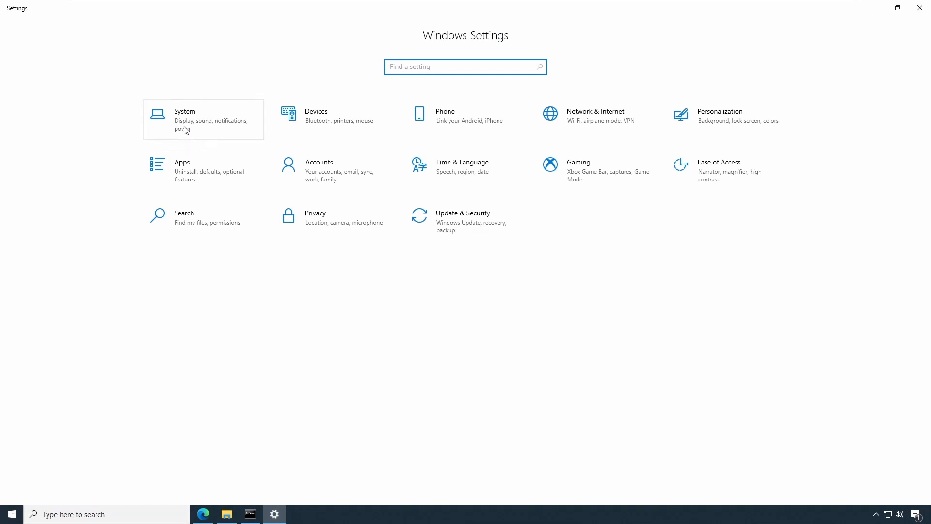
{"action": "left_click", "coordinate": [186, 130]}
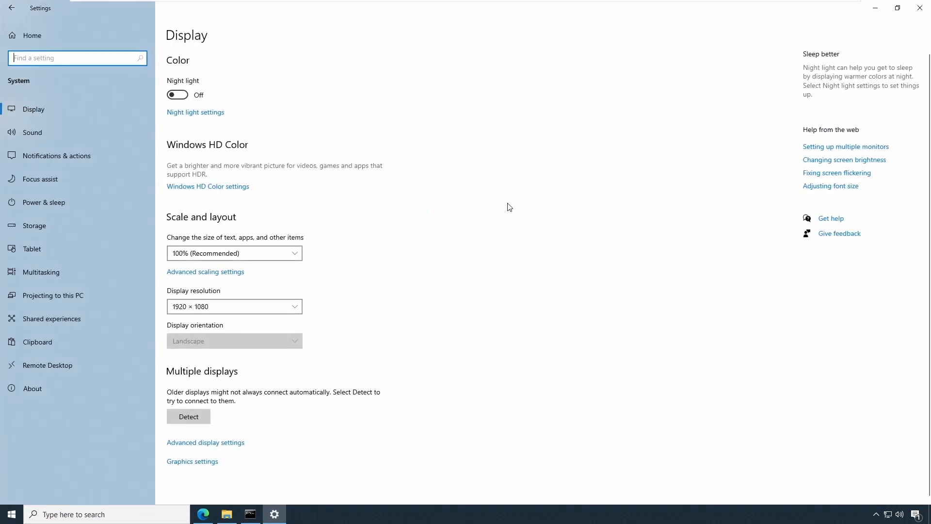
{"action": "left_click", "coordinate": [37, 392]}
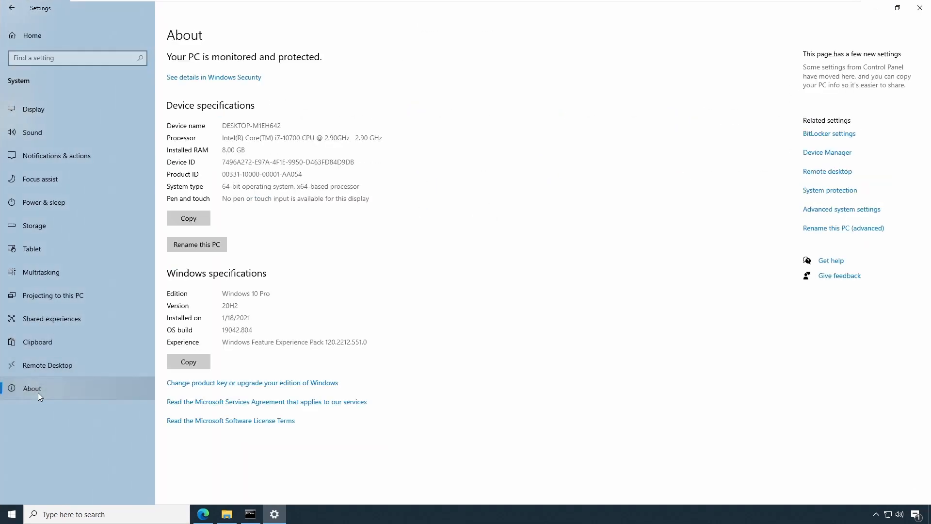
{"action": "left_click", "coordinate": [821, 214]}
{"action": "left_click", "coordinate": [875, 8]}
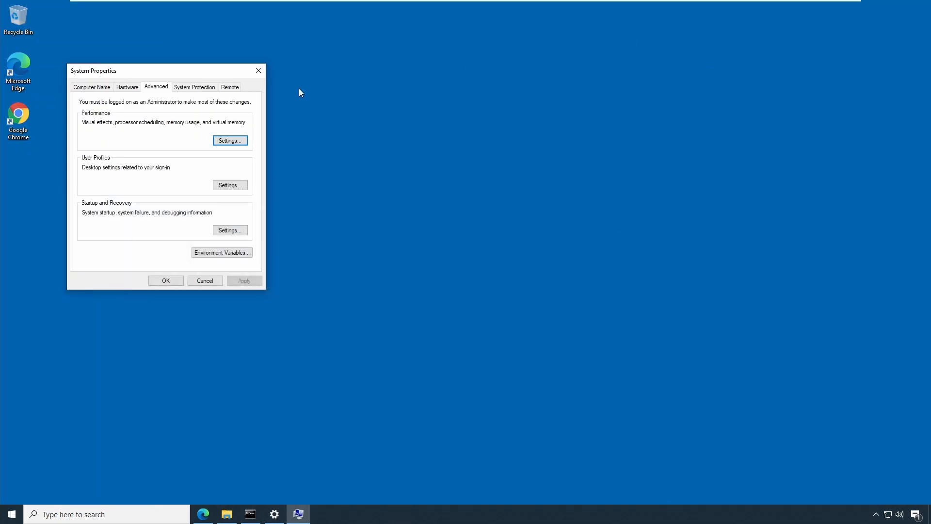
{"action": "left_click_drag", "start_coordinate": [199, 71], "coordinate": [494, 103]}
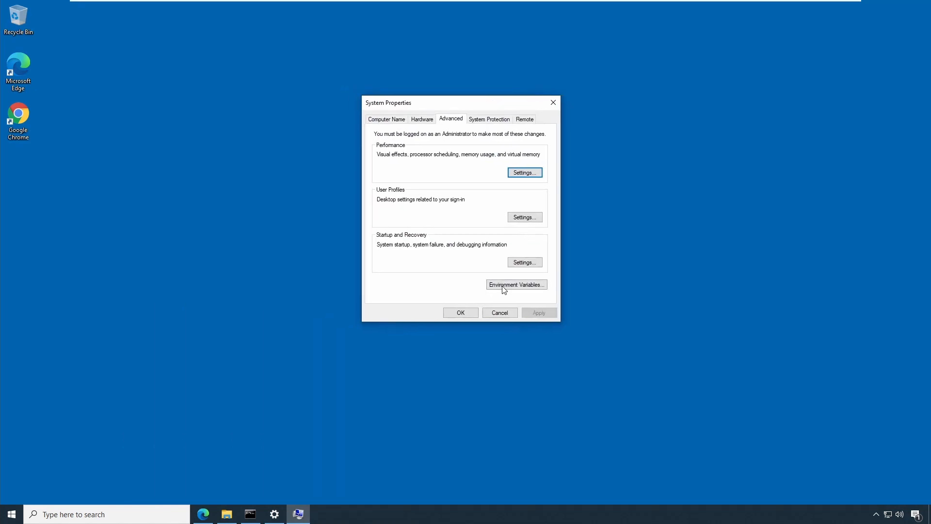
{"action": "left_click", "coordinate": [520, 287]}
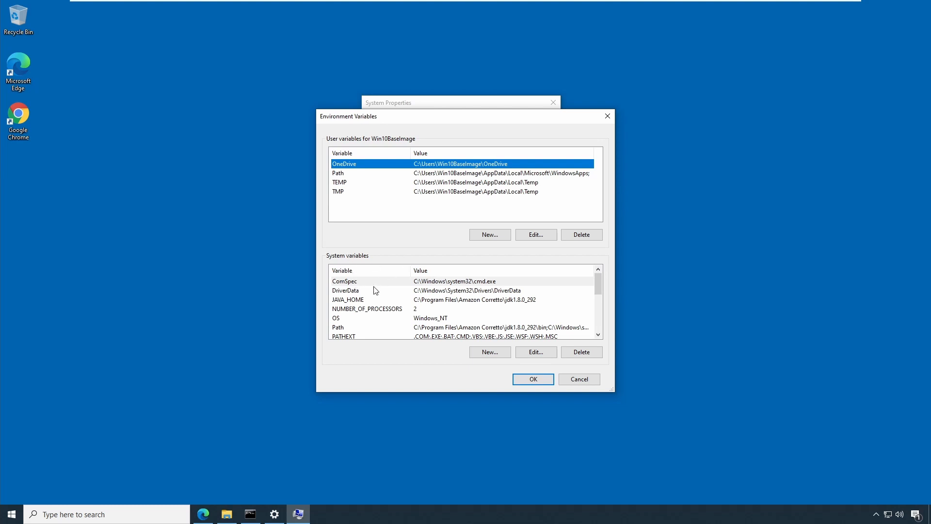
- Open the system Path variable for editing
{"action": "scroll", "coordinate": [379, 289], "scroll_direction": "down", "scroll_amount": 1}
{"action": "left_click", "coordinate": [341, 302]}
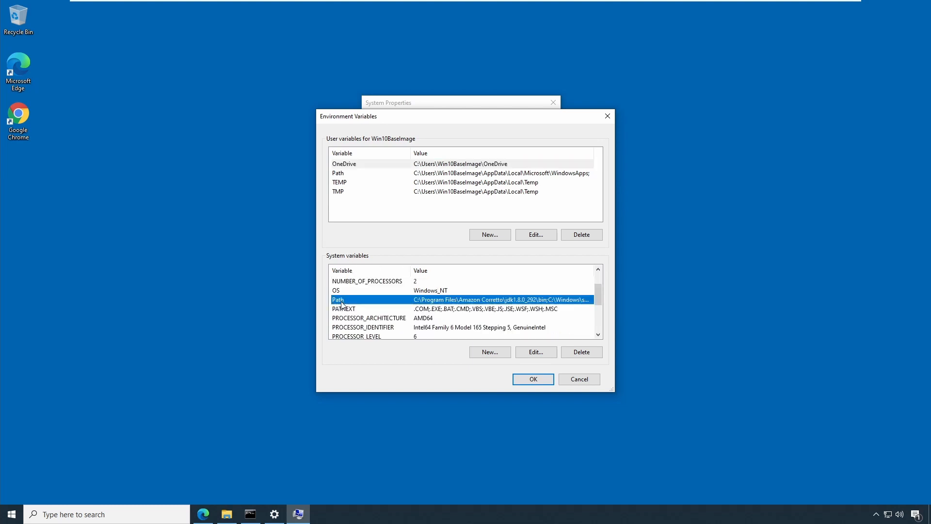
{"action": "double_click", "coordinate": [342, 304]}
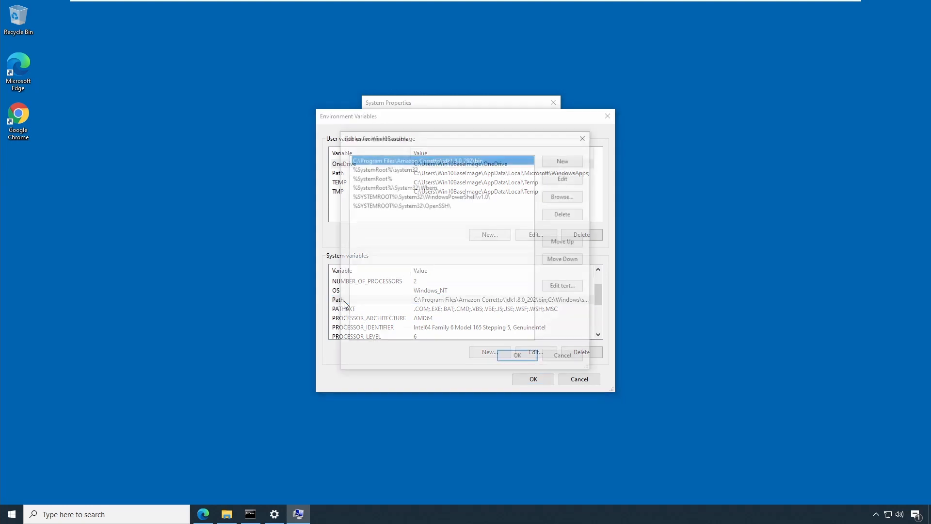
{"action": "left_click", "coordinate": [568, 359]}
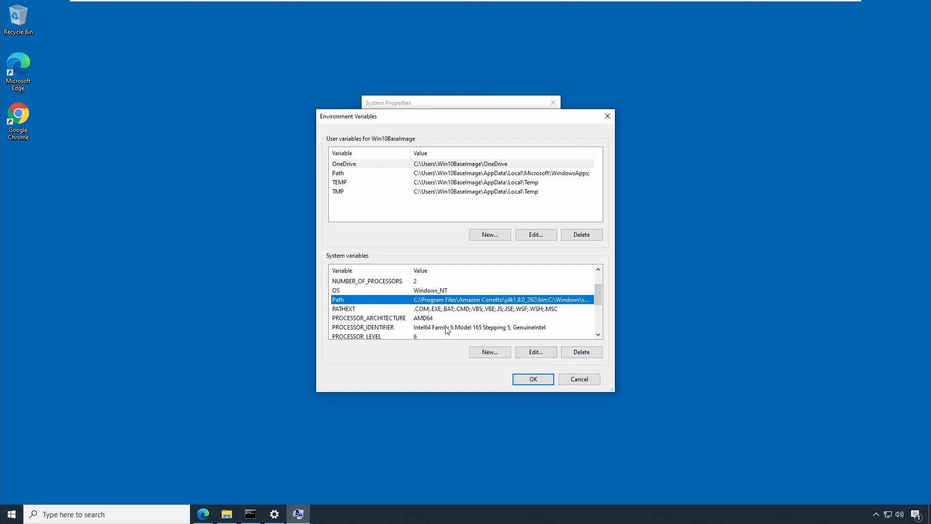
{"action": "left_click", "coordinate": [542, 356]}
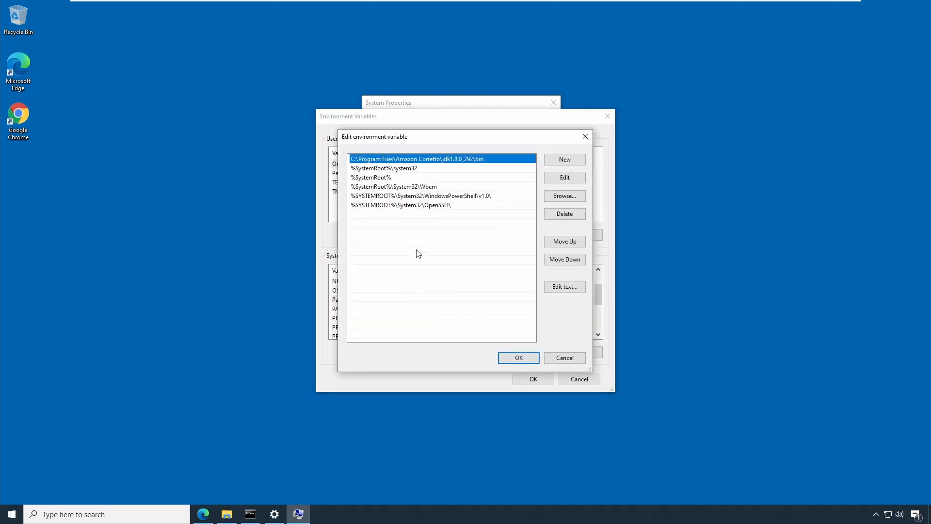
- Add a new Path entry C:\tagui\src by browsing to the tagui src folder, and confirm all dialogs
{"action": "left_click", "coordinate": [570, 163]}
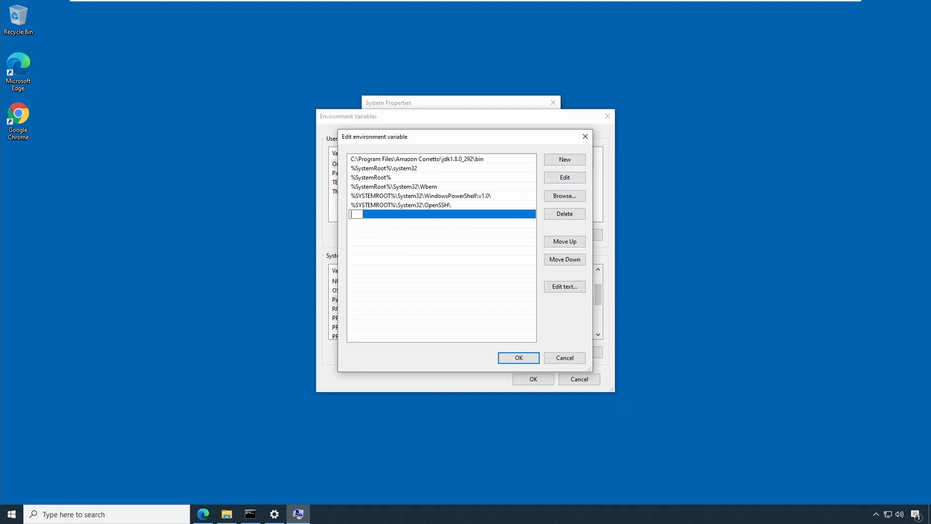
{"action": "left_click", "coordinate": [365, 238]}
{"action": "left_click", "coordinate": [568, 197]}
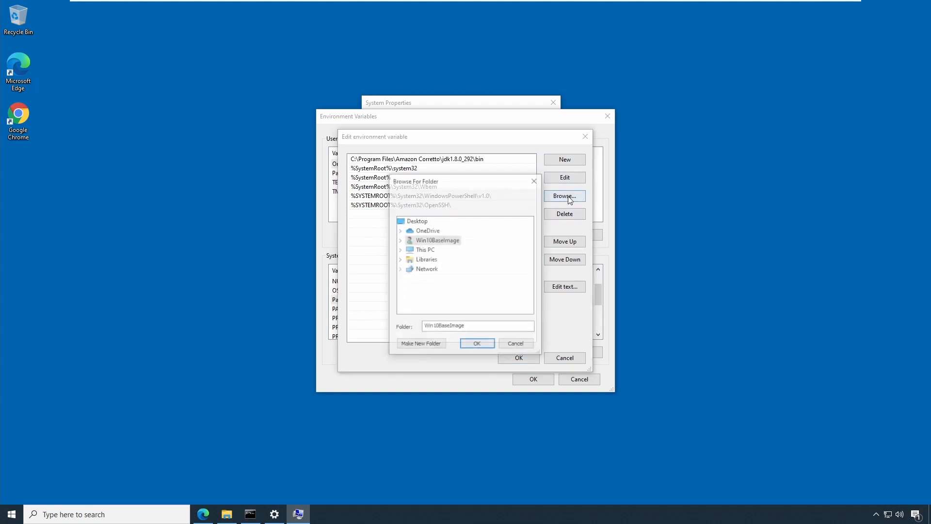
{"action": "left_click", "coordinate": [400, 250]}
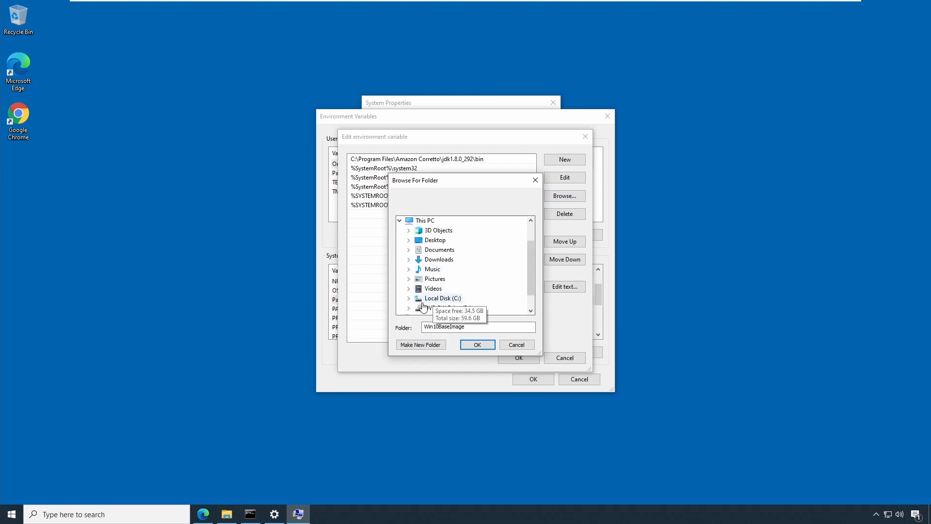
{"action": "left_click", "coordinate": [408, 297]}
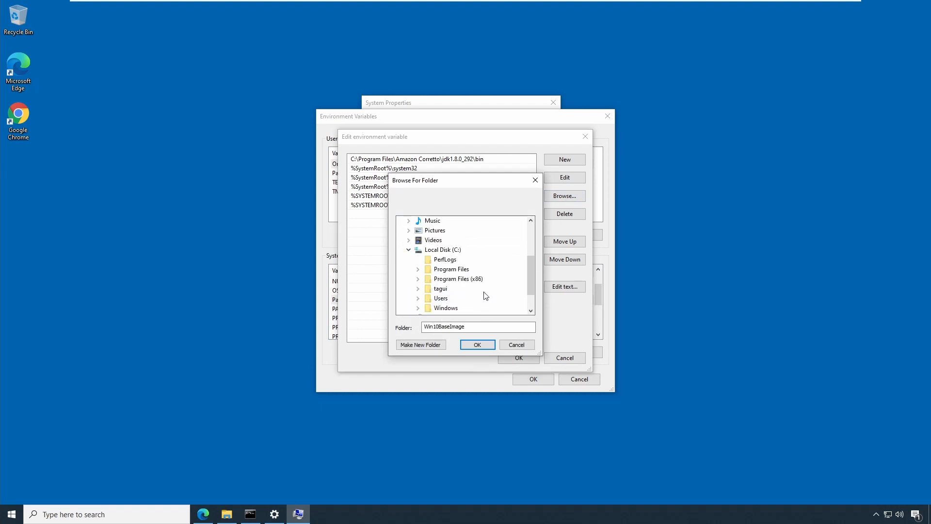
{"action": "left_click", "coordinate": [418, 290]}
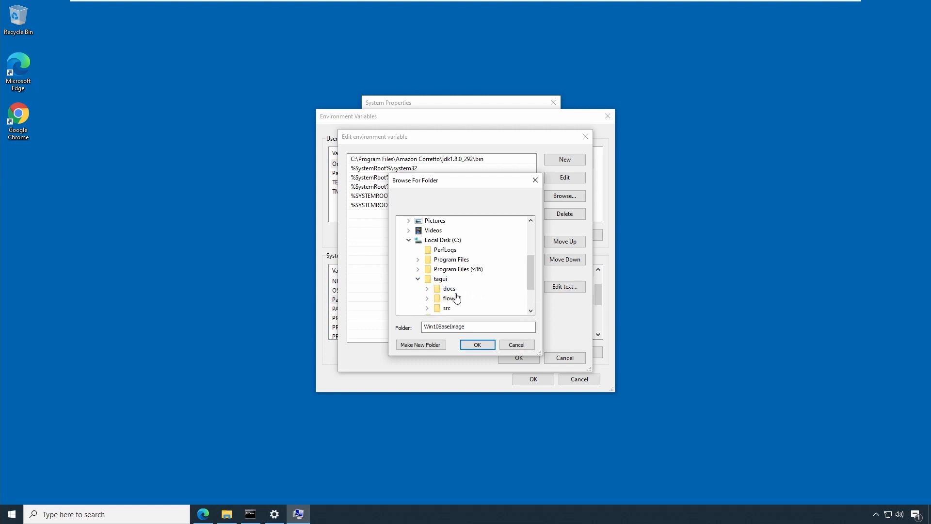
{"action": "left_click", "coordinate": [427, 309]}
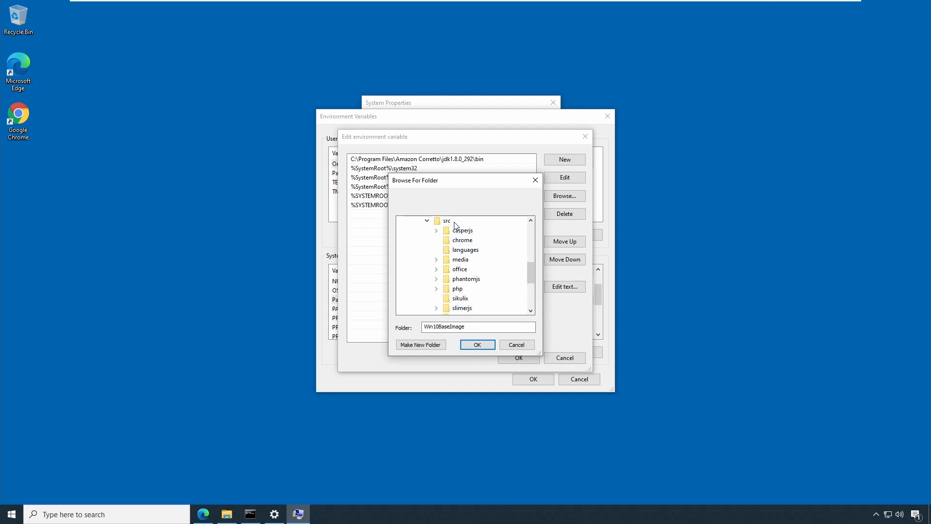
{"action": "left_click", "coordinate": [487, 347]}
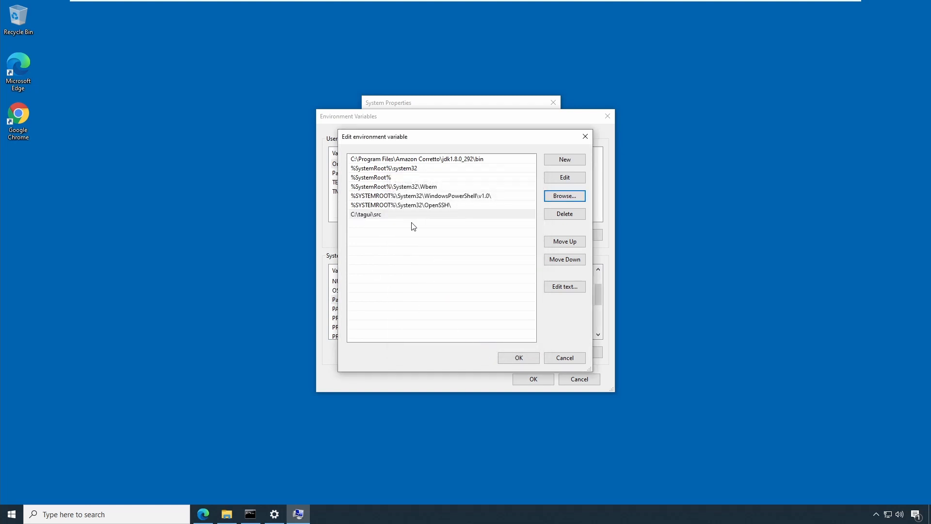
{"action": "left_click", "coordinate": [509, 360]}
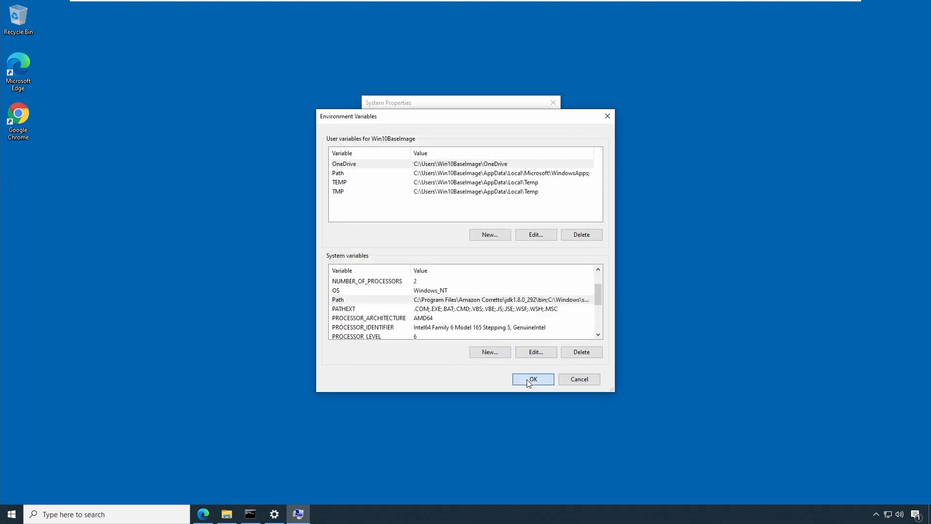
{"action": "left_click", "coordinate": [526, 380]}
{"action": "left_click", "coordinate": [460, 313]}
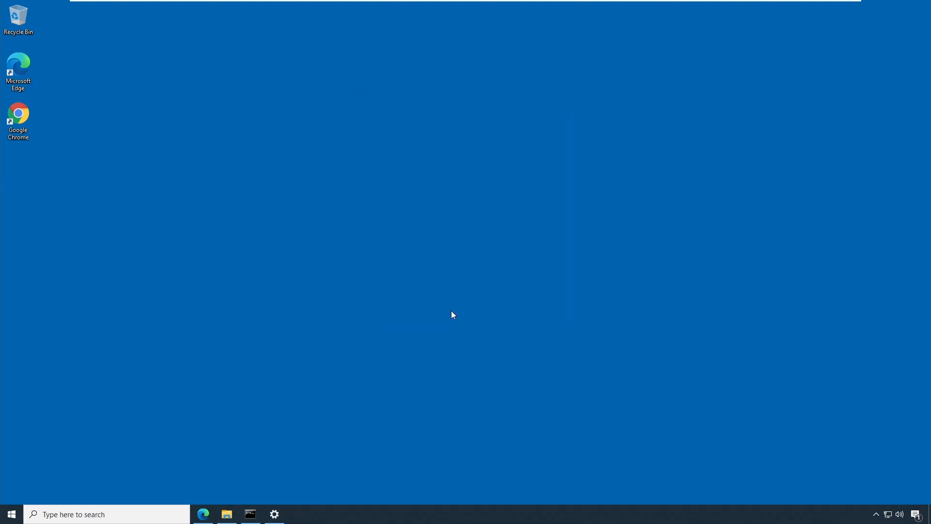
- Close the old Command Prompt, open a new one, run tagui, and return to the installation docs
{"action": "left_click", "coordinate": [255, 514]}
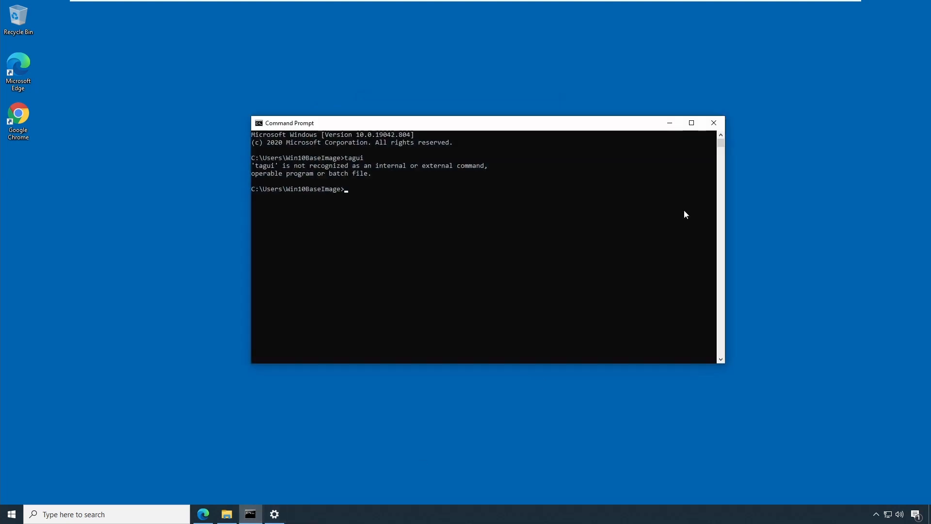
{"action": "left_click", "coordinate": [714, 124]}
{"action": "left_click", "coordinate": [62, 513]}
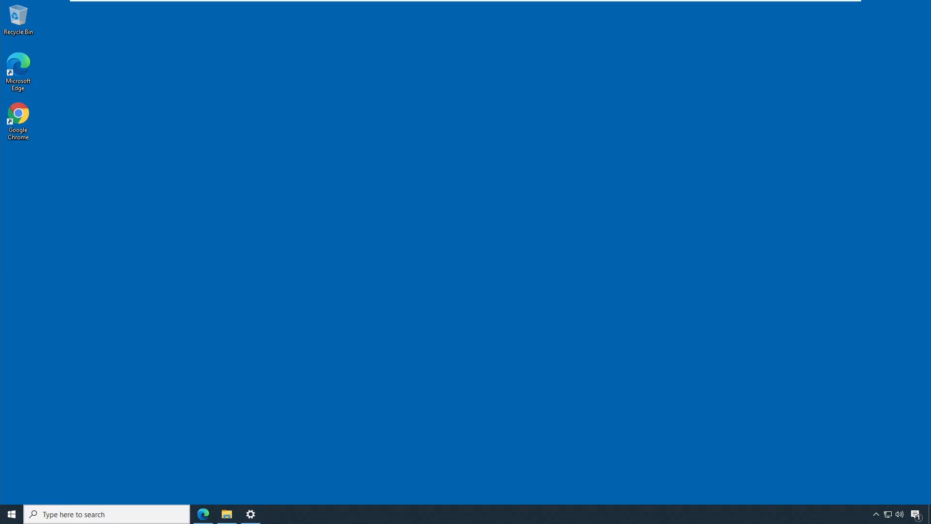
{"action": "left_click", "coordinate": [150, 271]}
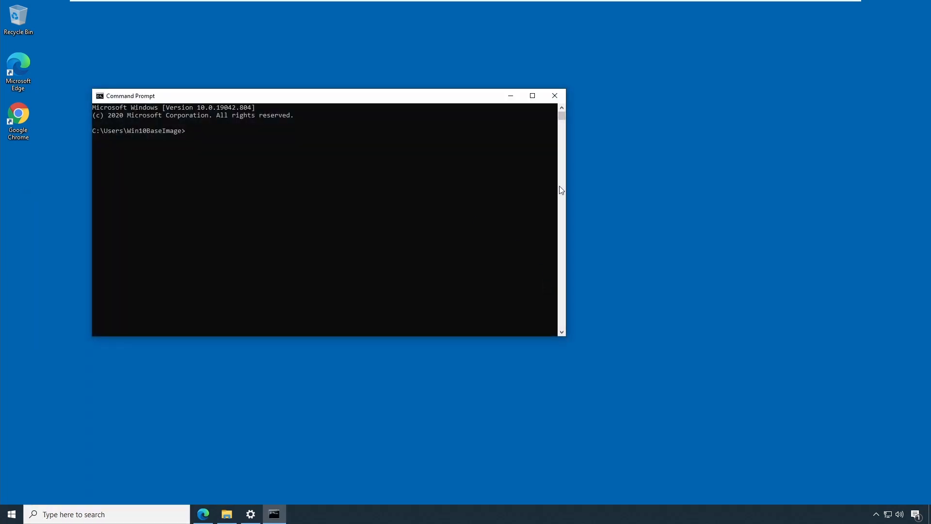
{"action": "type", "text": "tagui"}
{"action": "key", "text": "Return"}
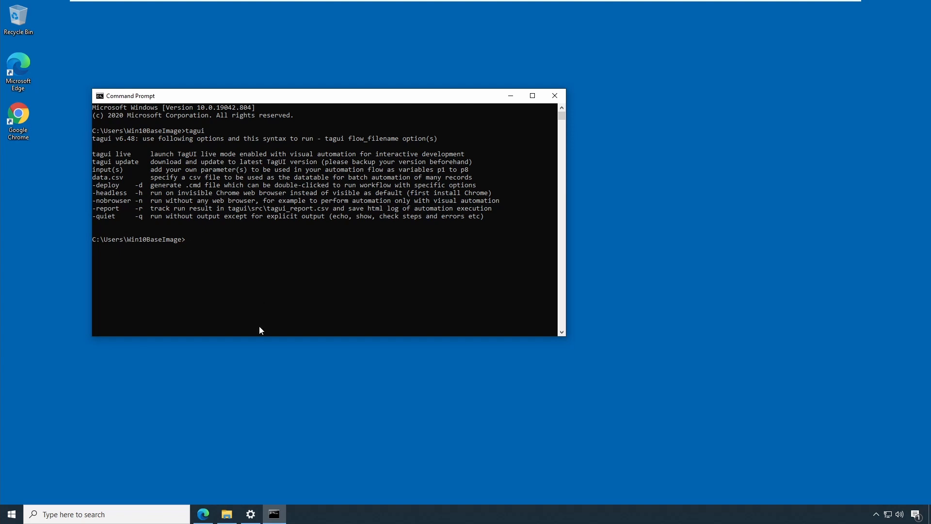
{"action": "left_click", "coordinate": [203, 508]}
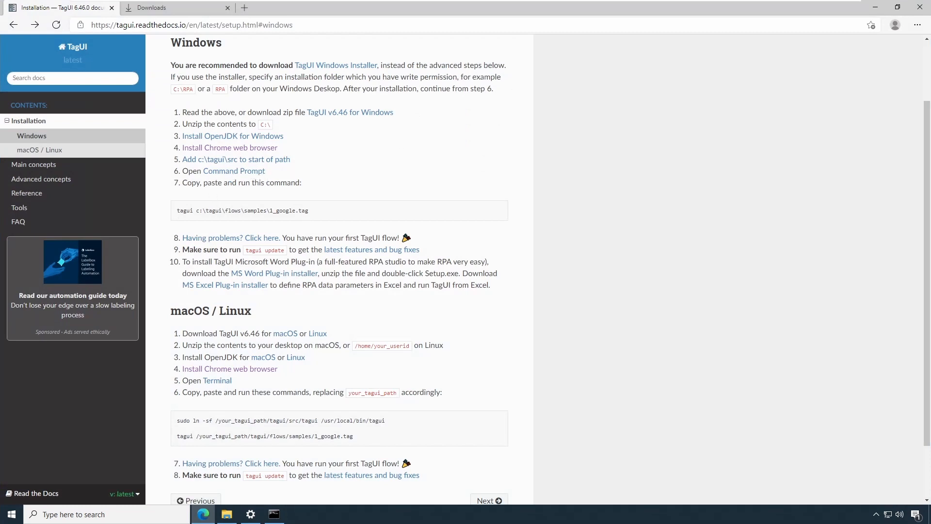
- Copy the sample command tagui c:\tagui\flows\samples\1_google.tag from step 7 of the Windows installation docs
{"action": "left_click_drag", "start_coordinate": [312, 211], "coordinate": [174, 216]}
{"action": "right_click", "coordinate": [217, 210]}
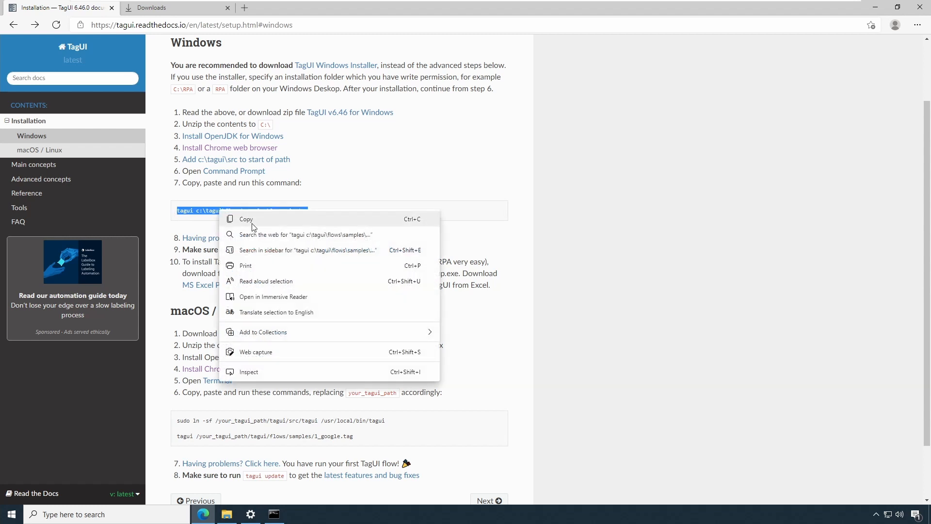
{"action": "left_click", "coordinate": [256, 216]}
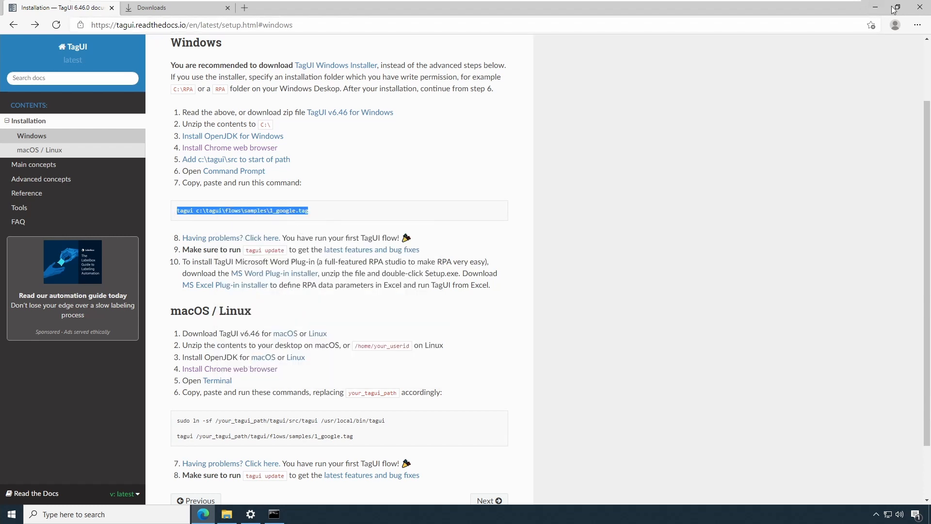
- Paste the copied sample command into the Command Prompt and run it
{"action": "left_click", "coordinate": [875, 7]}
{"action": "left_click_drag", "start_coordinate": [416, 96], "coordinate": [744, 63]}
{"action": "left_click_drag", "start_coordinate": [894, 128], "coordinate": [742, 128]}
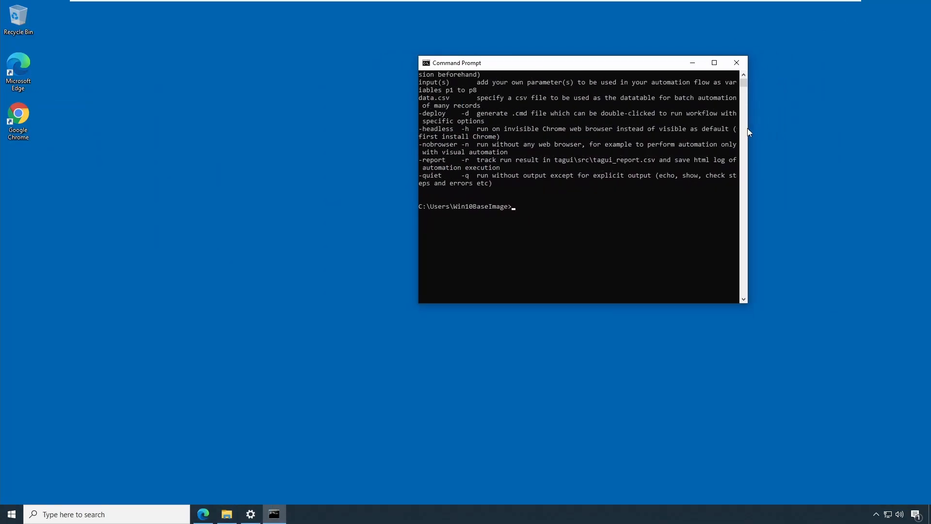
{"action": "left_click_drag", "start_coordinate": [660, 68], "coordinate": [825, 38]}
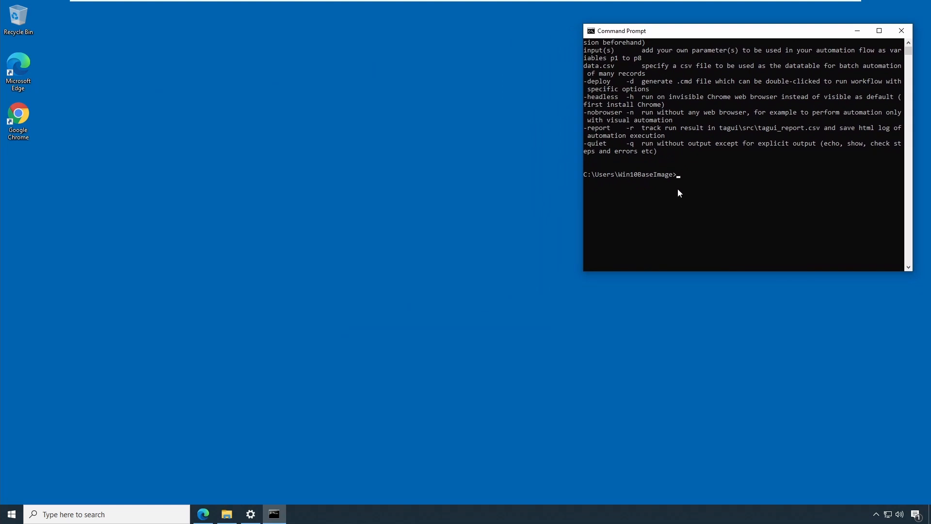
{"action": "left_click", "coordinate": [591, 33]}
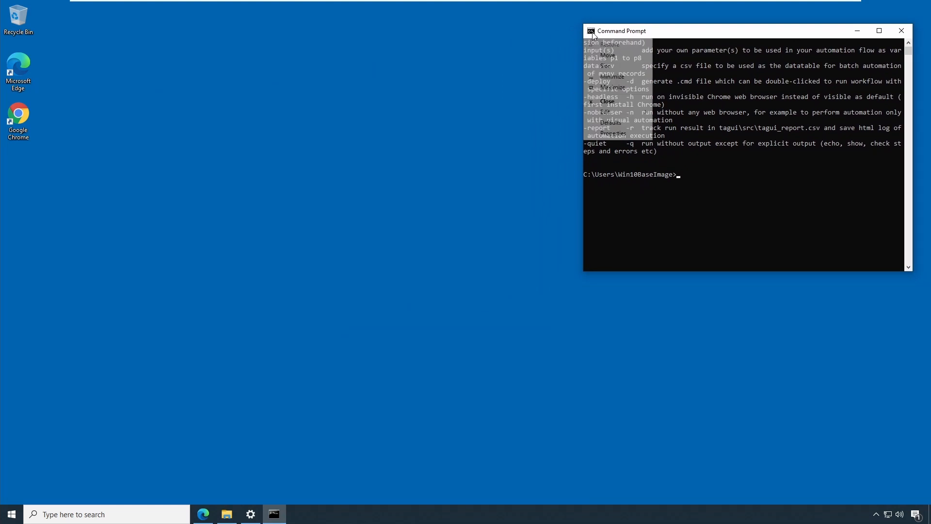
{"action": "mouse_move", "coordinate": [612, 114]}
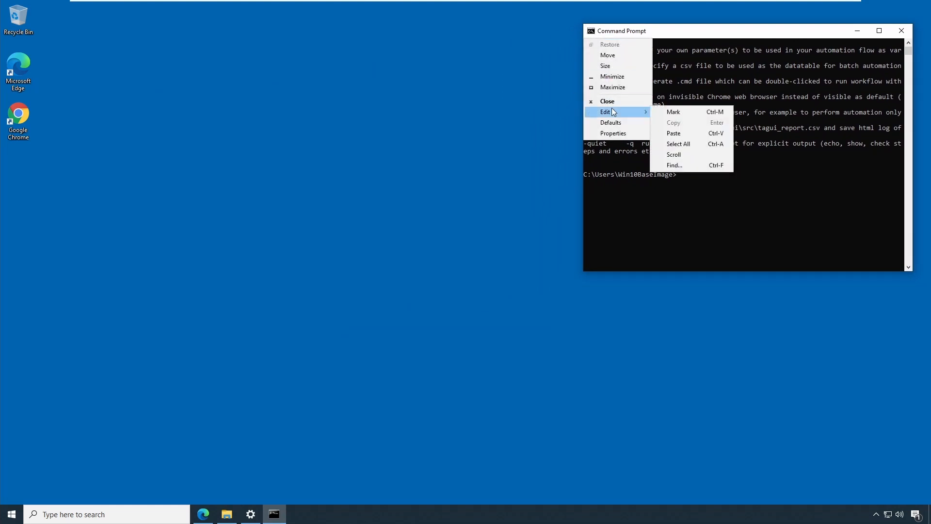
{"action": "left_click", "coordinate": [691, 134]}
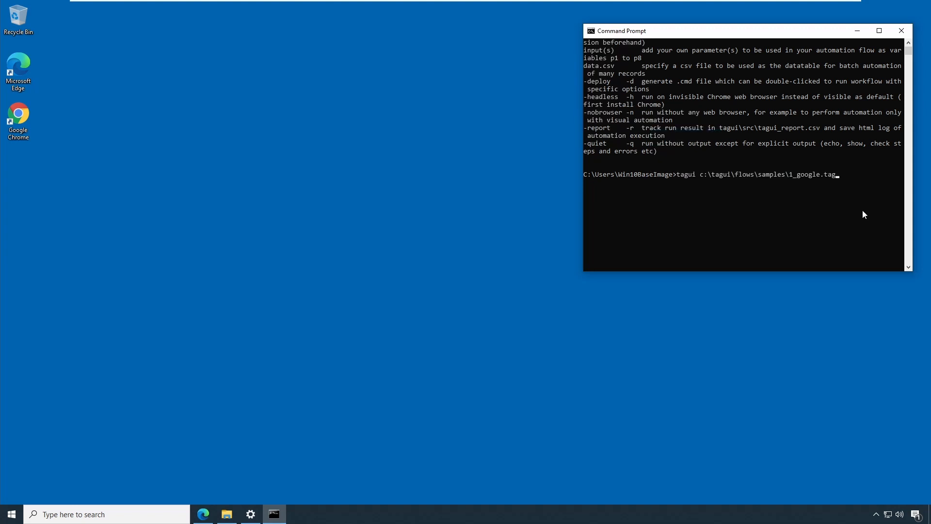
{"action": "key", "text": "Return"}
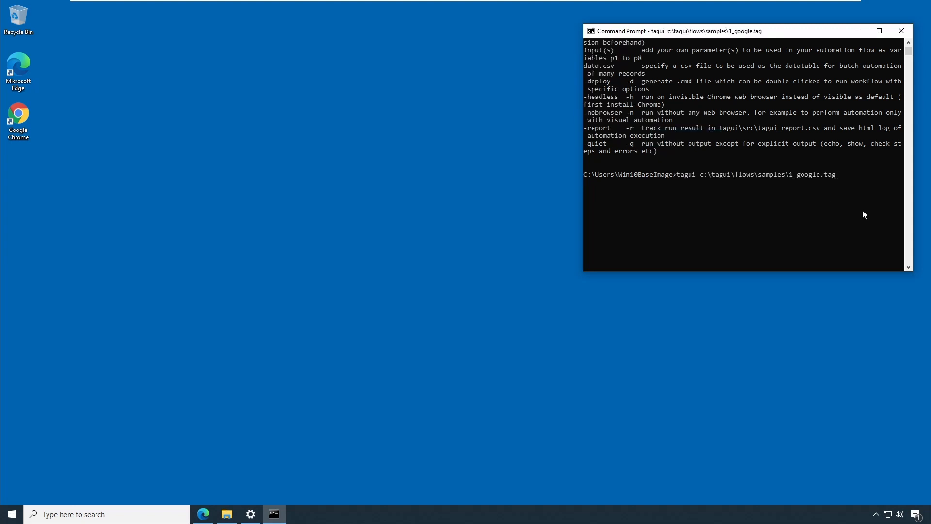